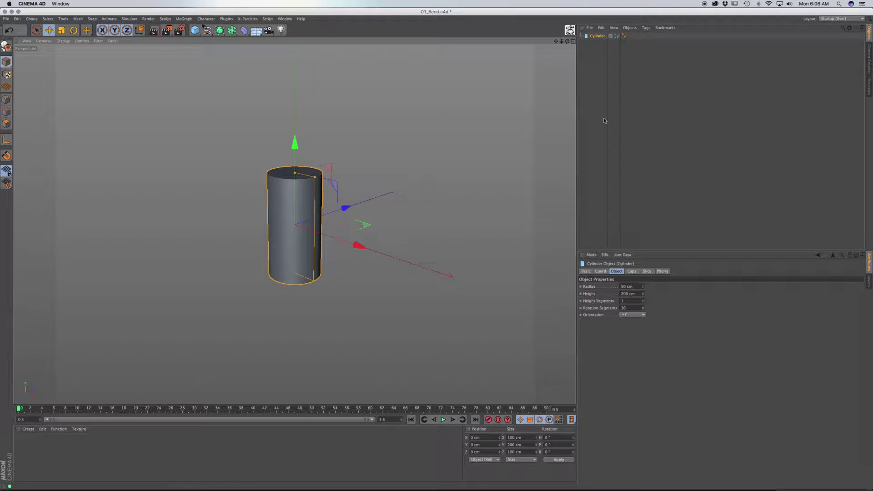
Display the viewport in Gouraud Shading (Lines) and set the cylinder's height segments to 27.
key("n")
key("b")
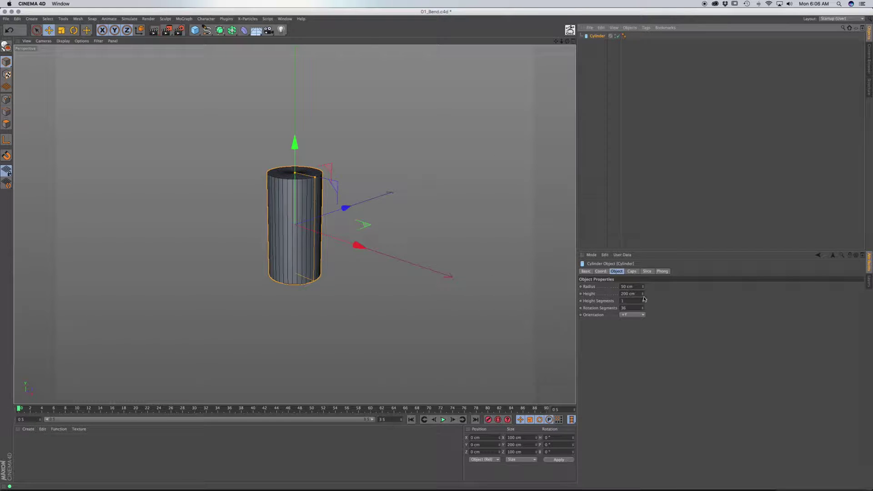
mouse_move(643, 302)
left_mouse_down()
mouse_move(644, 286)
mouse_move(644, 305)
left_mouse_up()
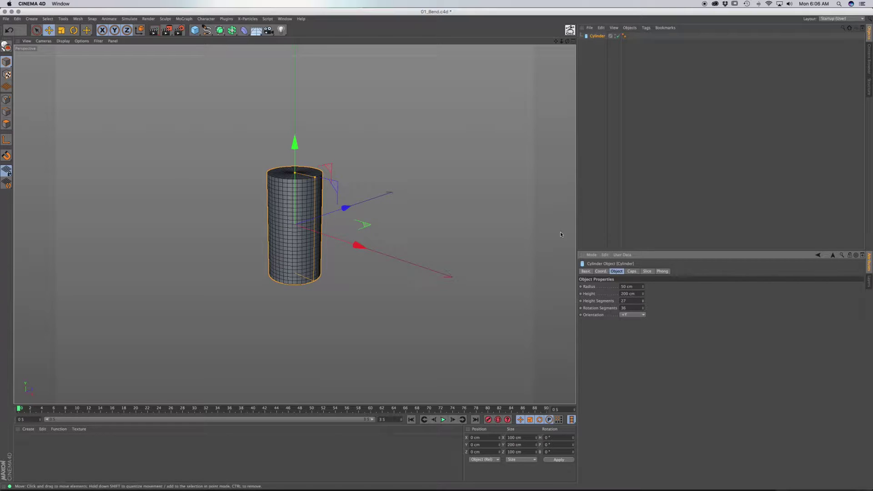
Add a Bend deformer as a child of the cylinder and fit it to its parent.
left_click(244, 30)
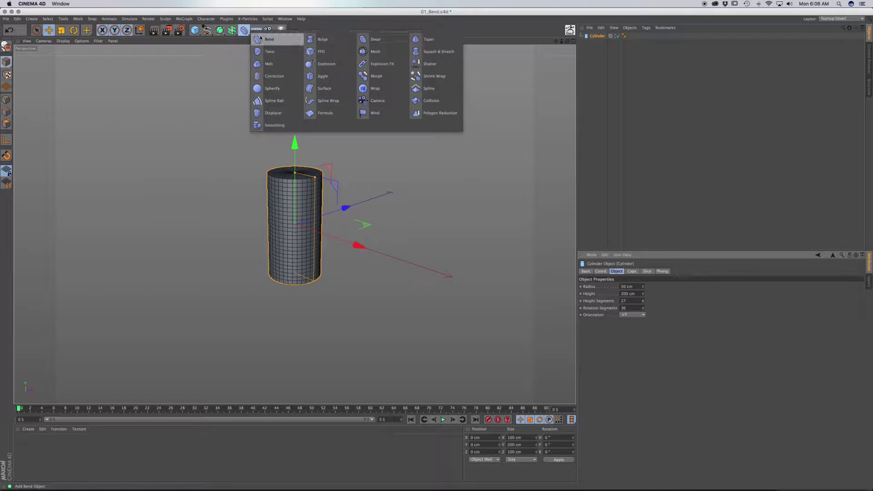
left_click(264, 39)
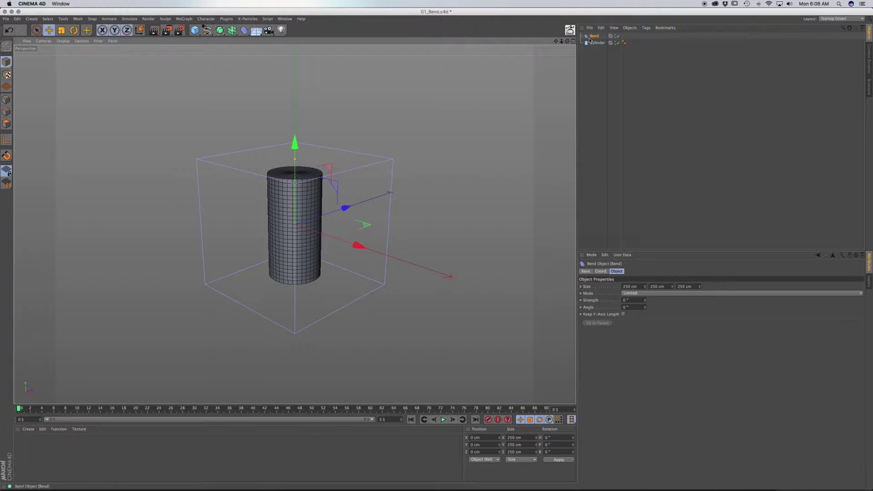
left_click_drag(594, 36, 595, 44)
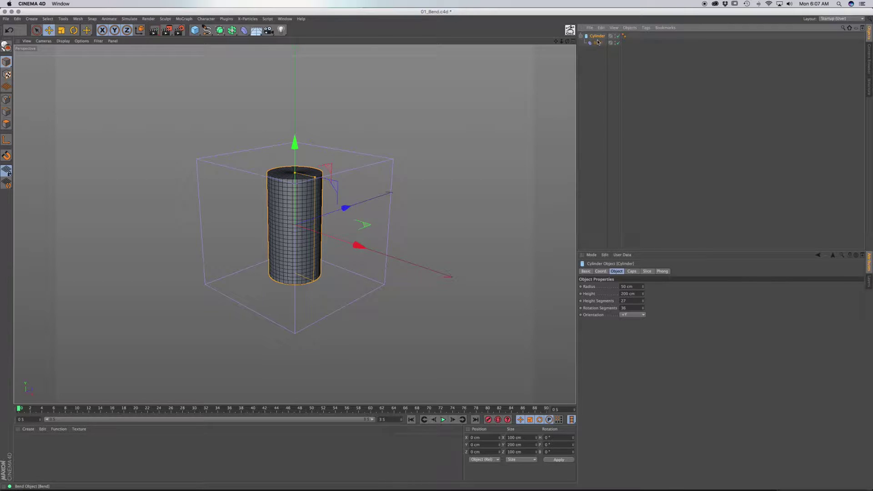
left_click(599, 44)
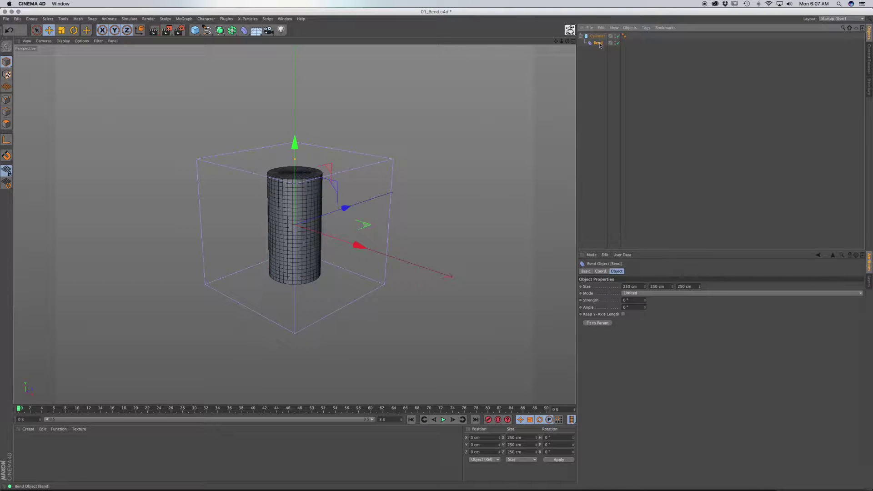
left_click(599, 326)
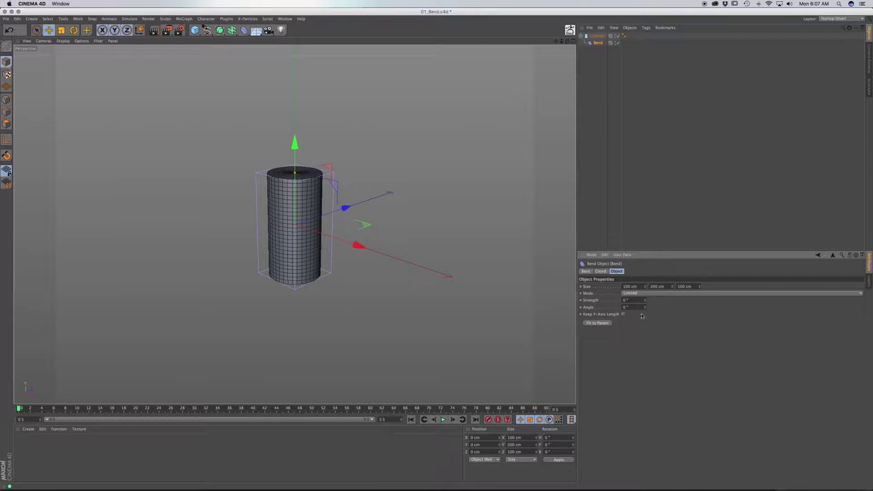
Set the Bend deformer's strength to 180°.
left_click_drag(646, 302, 624, 308)
double_click(629, 300)
type("18")
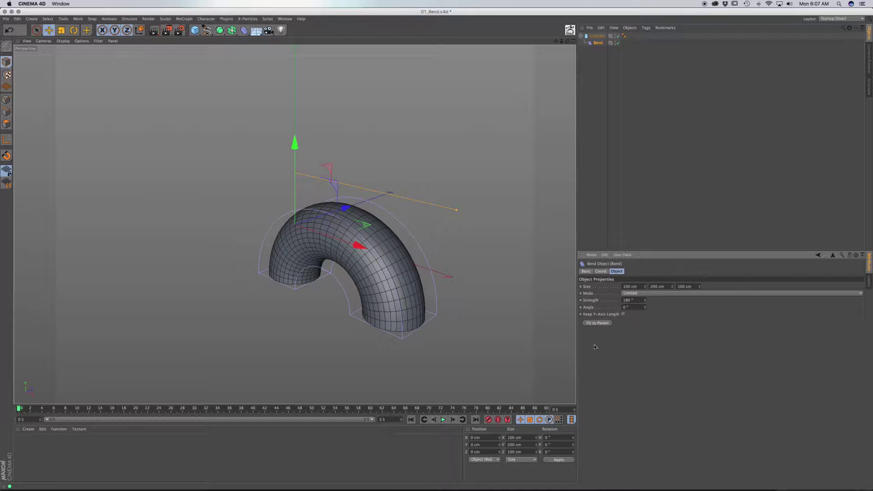
Move the Bend deformer up along the Y axis to about 215 cm, above the cylinder.
left_click_drag(372, 306, 416, 272, "alt")
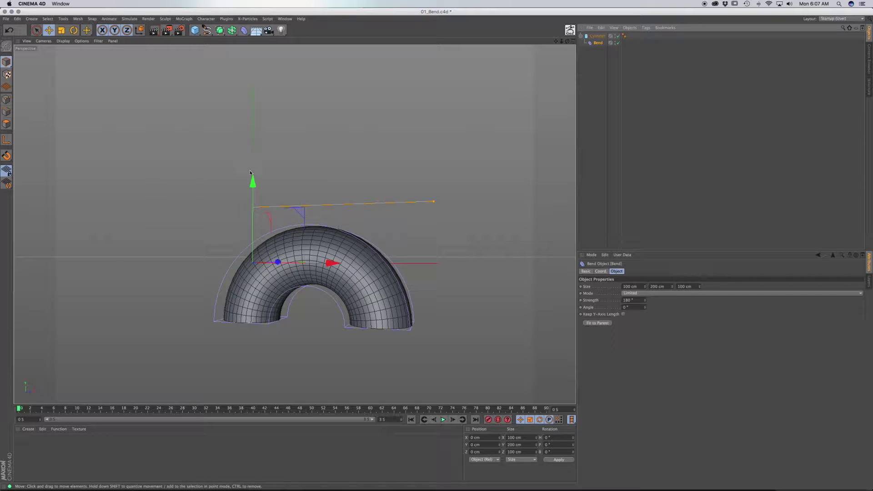
left_click_drag(253, 183, 228, 68)
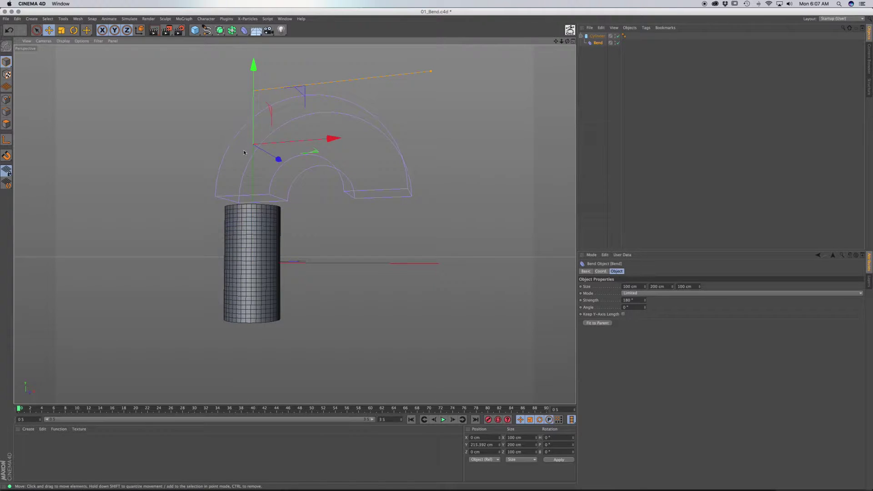
scroll(244, 153, "down", 3)
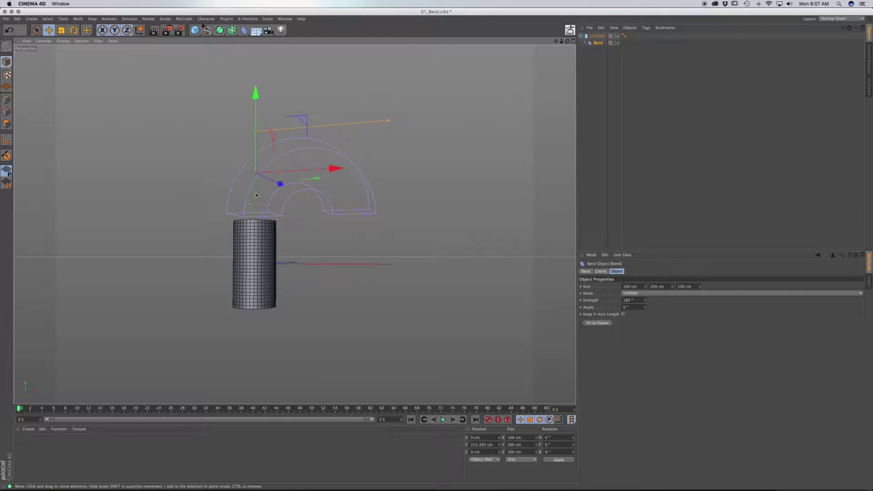
left_click_drag(256, 196, 275, 189, "alt")
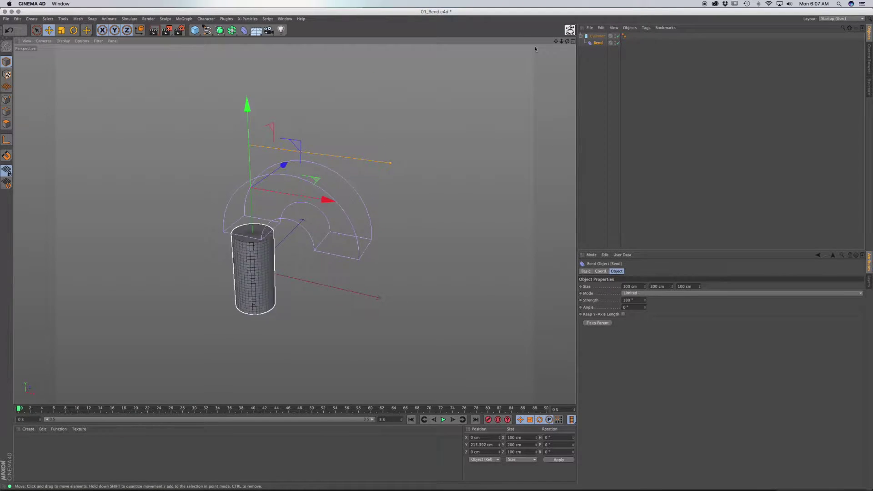
Add a MoGraph Cloner and make the cylinder with its Bend deformer a child of it.
left_click(597, 36)
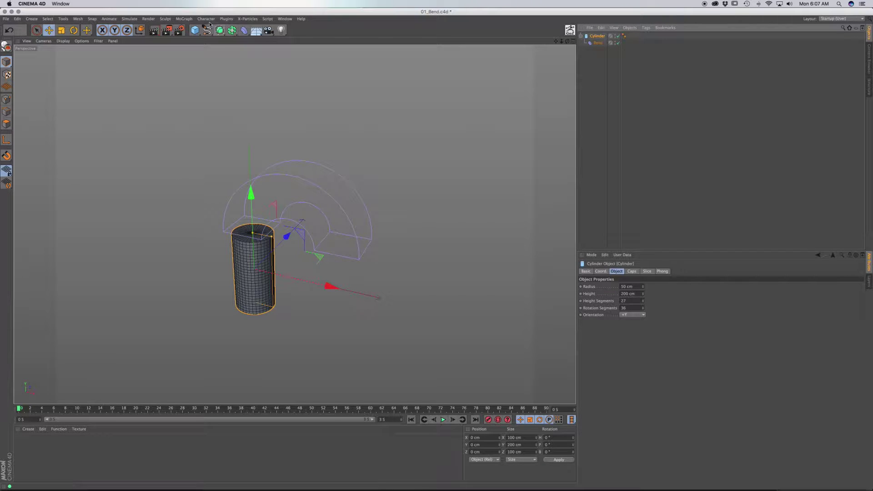
left_click(184, 18)
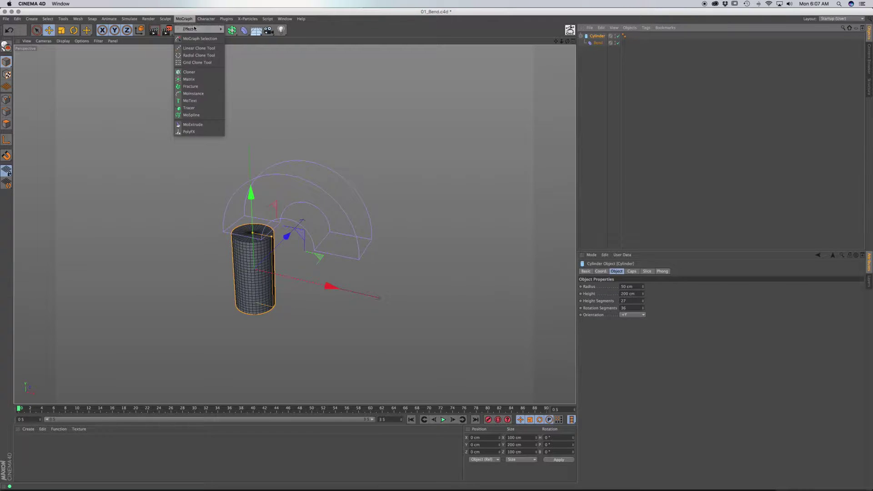
left_click(189, 72)
left_click_drag(597, 45, 596, 37)
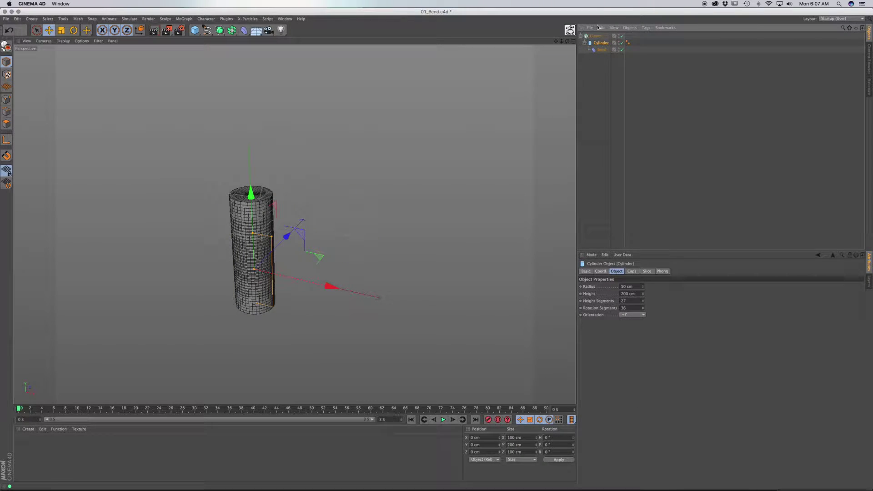
Set the Cloner to Radial mode on the XZ plane with a radius of 88 cm.
left_click(596, 37)
left_click(621, 286)
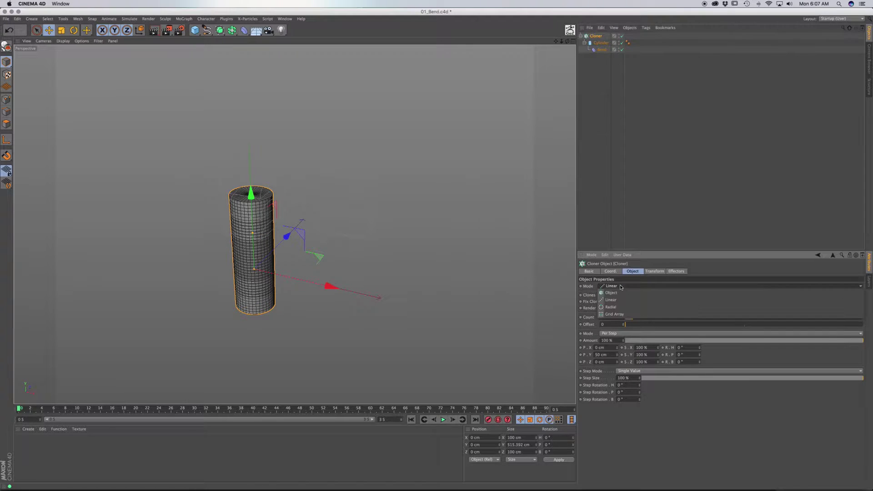
left_click(629, 307)
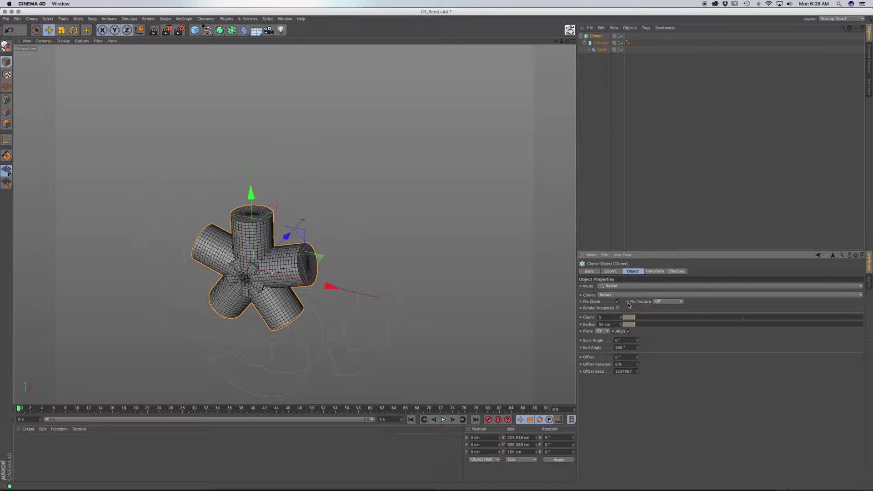
left_click(604, 332)
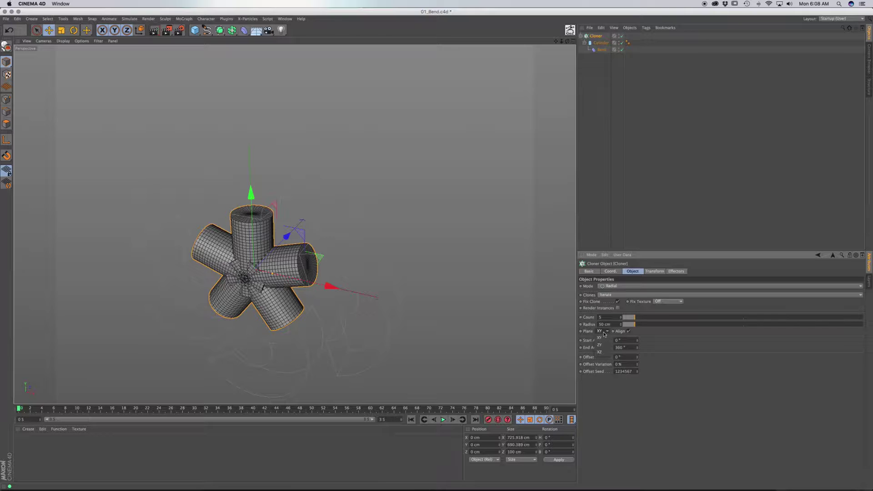
left_click(606, 353)
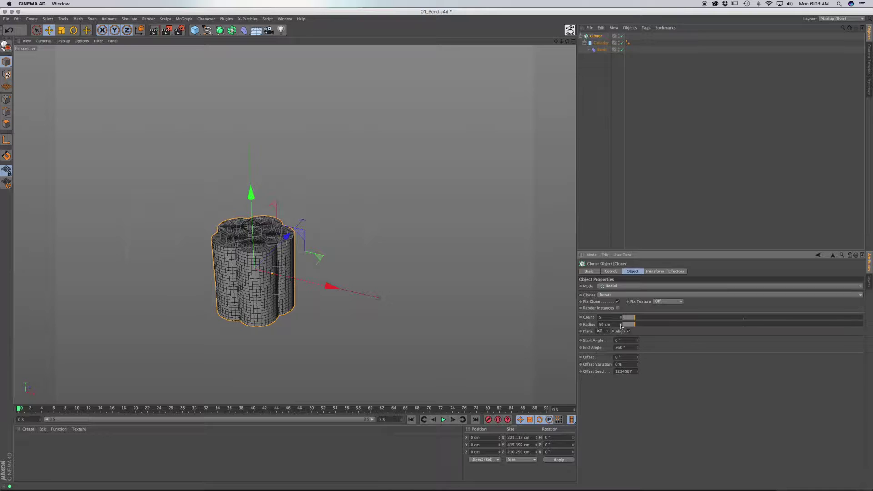
mouse_move(622, 326)
left_mouse_down()
mouse_move(624, 309)
mouse_move(621, 327)
left_mouse_up()
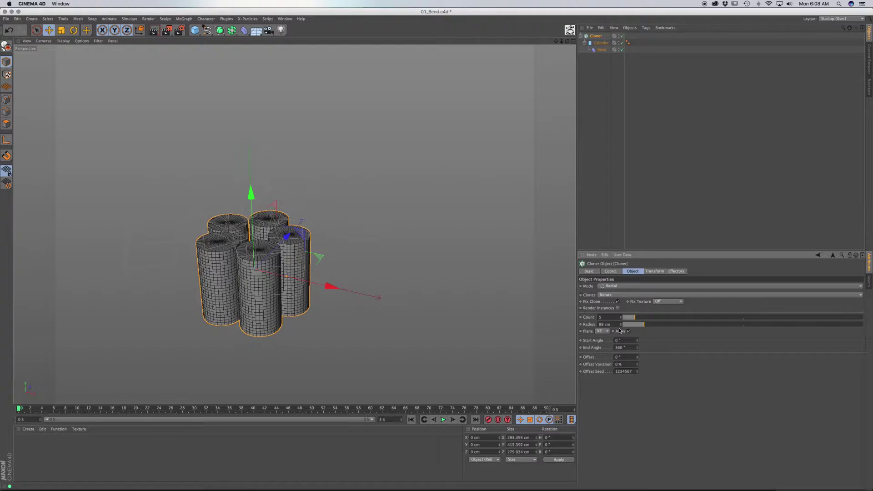
Move the Bend deformer along its Y axis above the cloned cylinders, and save the scene.
left_click(601, 50)
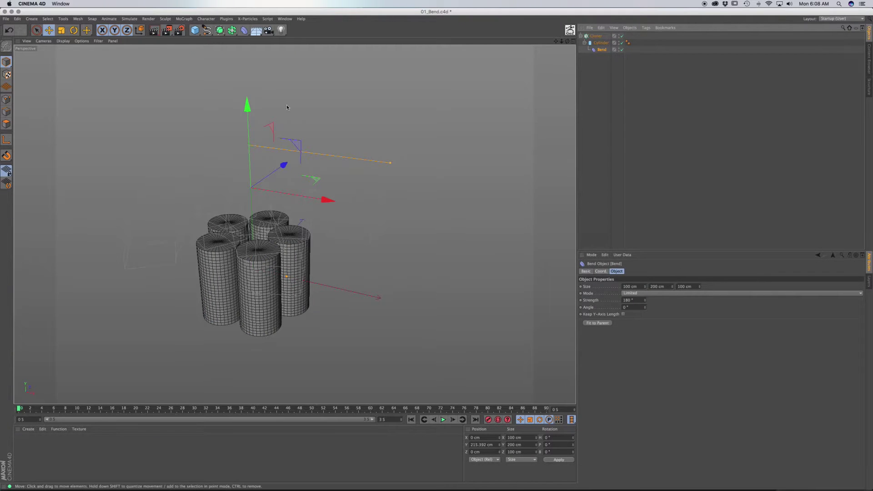
left_click_drag(248, 112, 287, 52)
key("super+s")
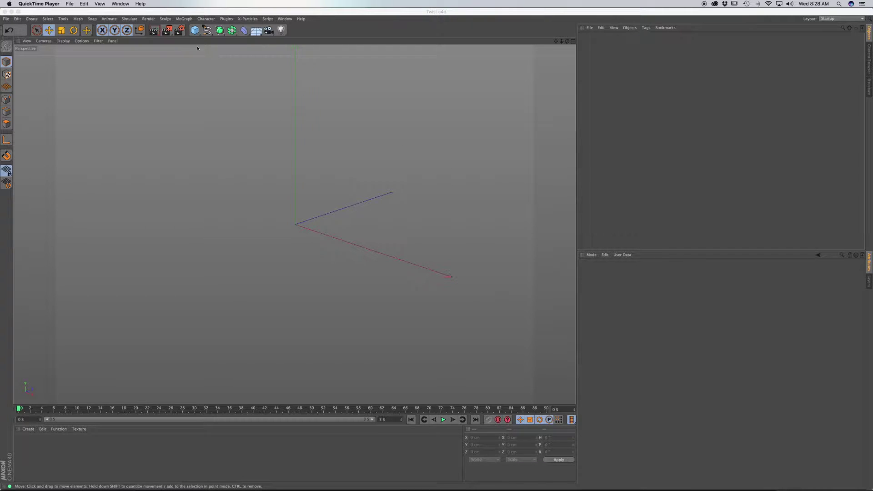
Add a cube about 148 × 200 × 61 cm with 20 X segments, 20 Y segments and 3 Z segments.
left_click(195, 31)
left_click_drag(331, 214, 324, 236)
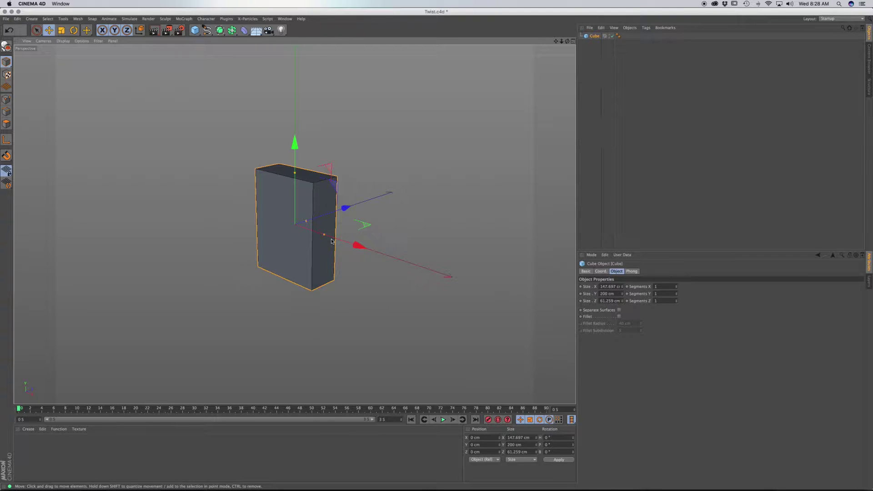
left_click(666, 286)
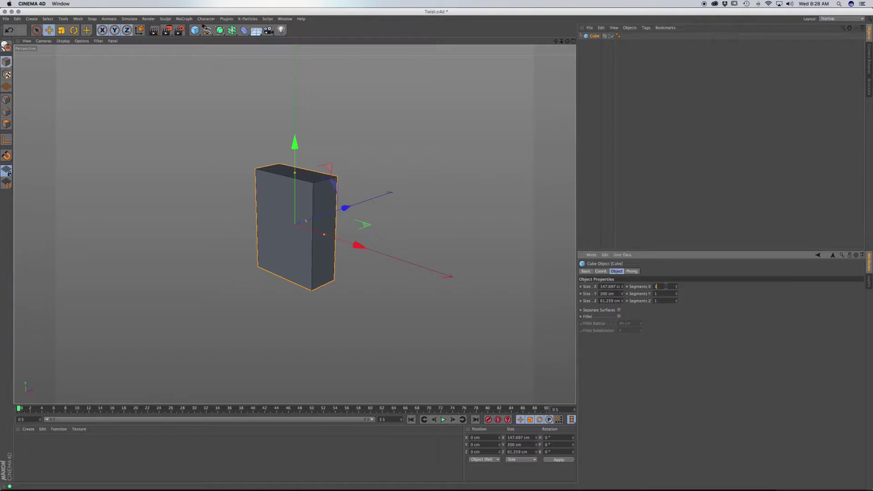
type("20")
left_click(662, 293)
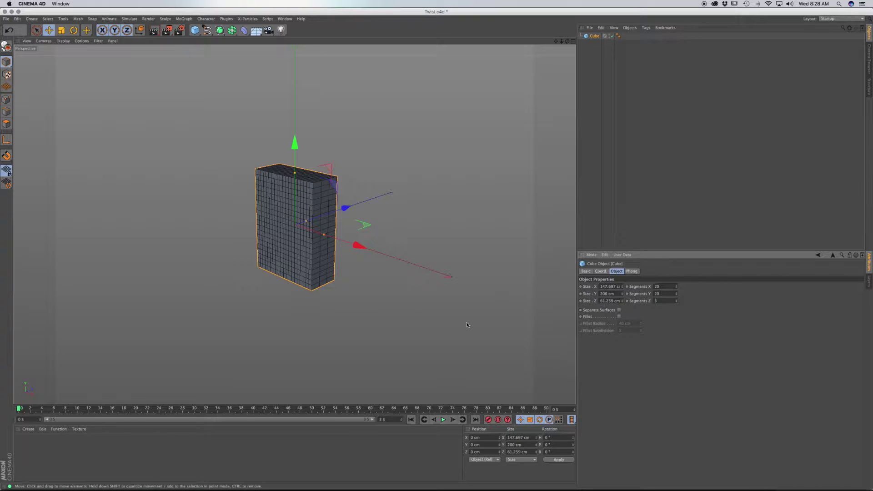
Change the cube's segments to 11 in X, 17 in Y and 4 in Z.
left_click(677, 295)
left_click(677, 296)
left_click(676, 295)
left_click(677, 289)
left_click(676, 290)
left_click(676, 289)
left_click(676, 289)
left_click(676, 289)
left_click(677, 290)
left_click(676, 290)
left_click(676, 289)
left_click(676, 289)
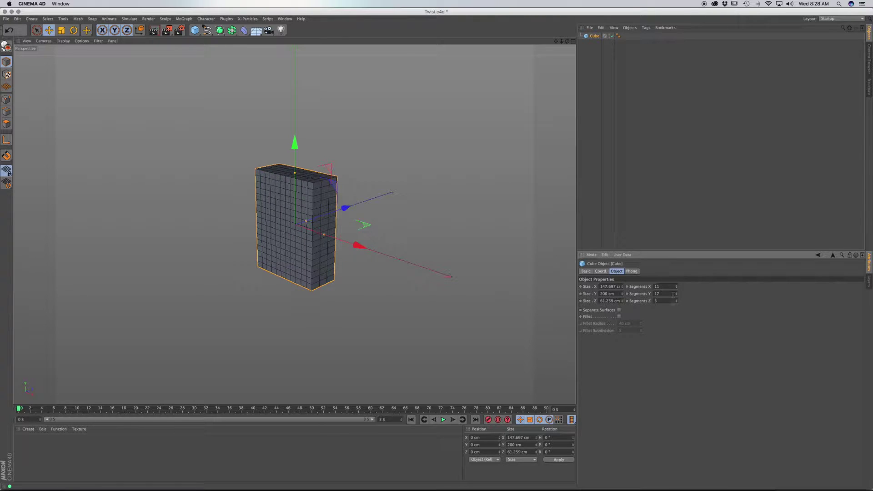
left_click(676, 300)
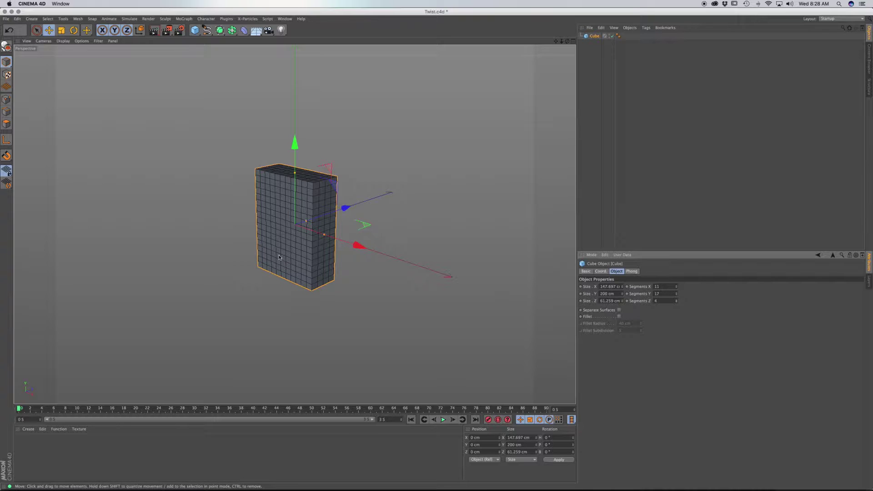
Add a Twist deformer as a child of the cube and fit it to its parent.
left_click_drag(285, 253, 310, 259, "alt")
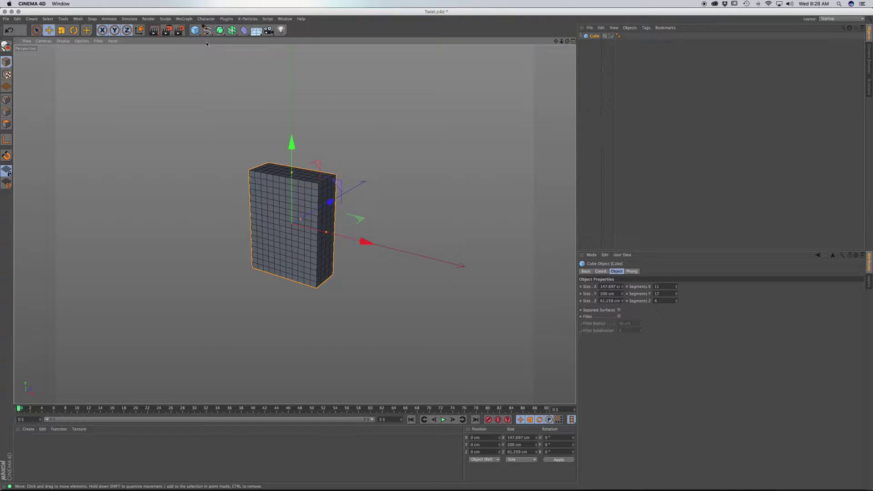
left_click(244, 31)
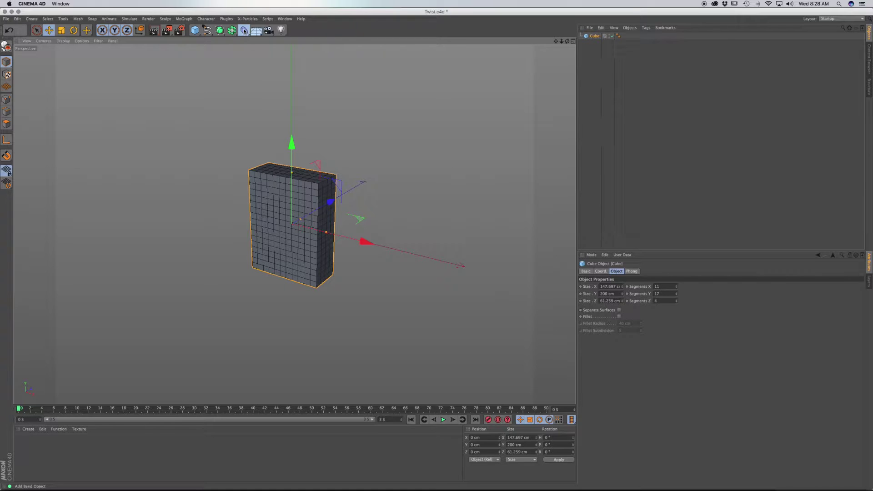
left_click(277, 51)
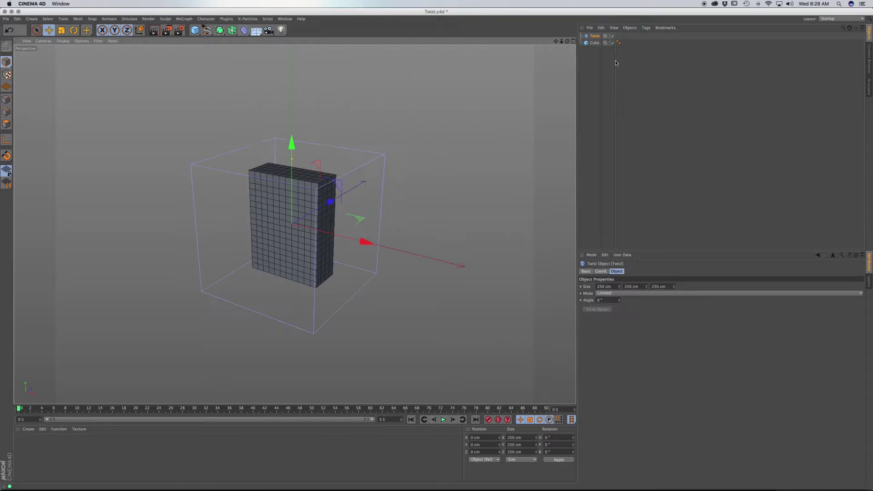
left_click_drag(593, 36, 594, 44)
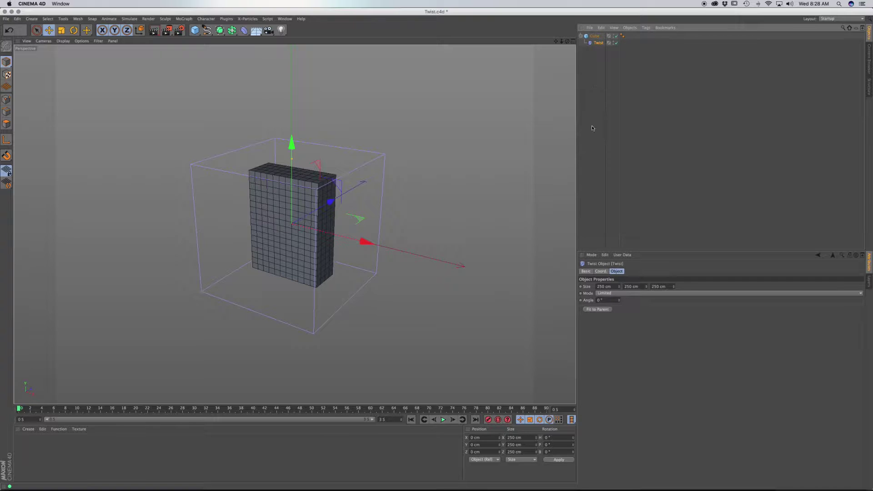
left_click(598, 310)
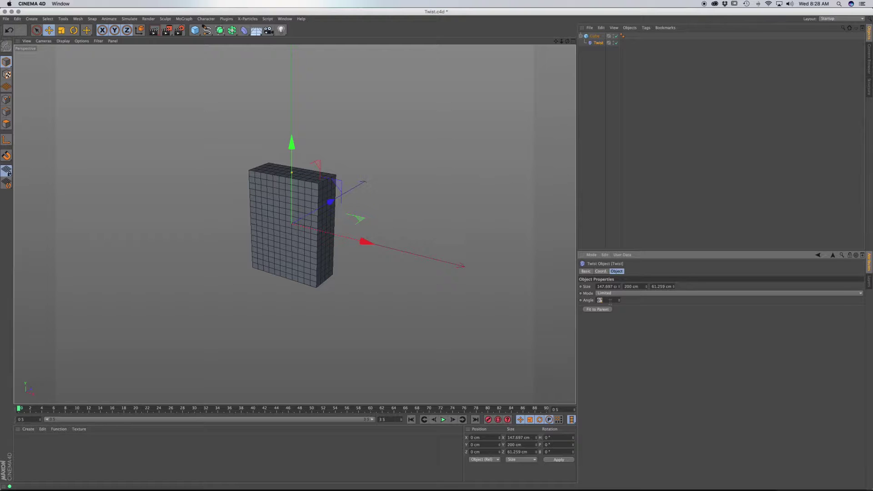
Set the Twist angle to 25° and record a keyframe for it at frame 0.
key("Return")
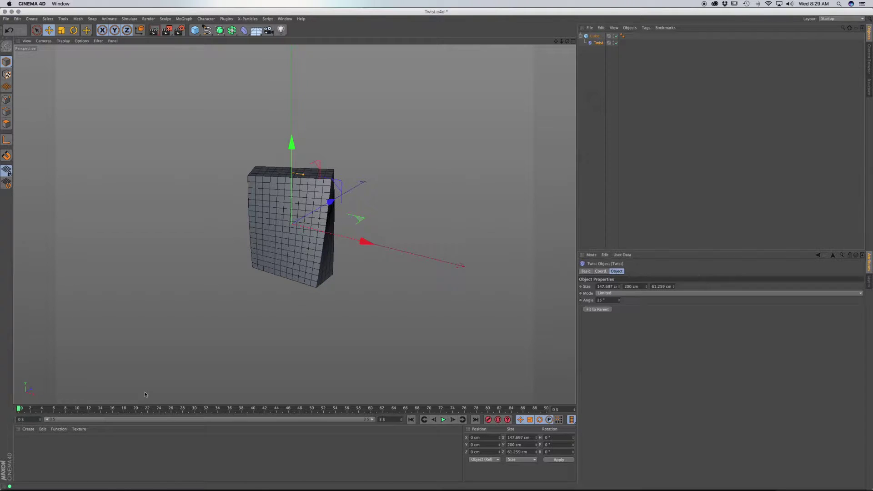
left_click(581, 301)
Set the Twist angle to -25° at frame 8 and record a keyframe for it.
left_click_drag(21, 408, 66, 408)
left_click(598, 300)
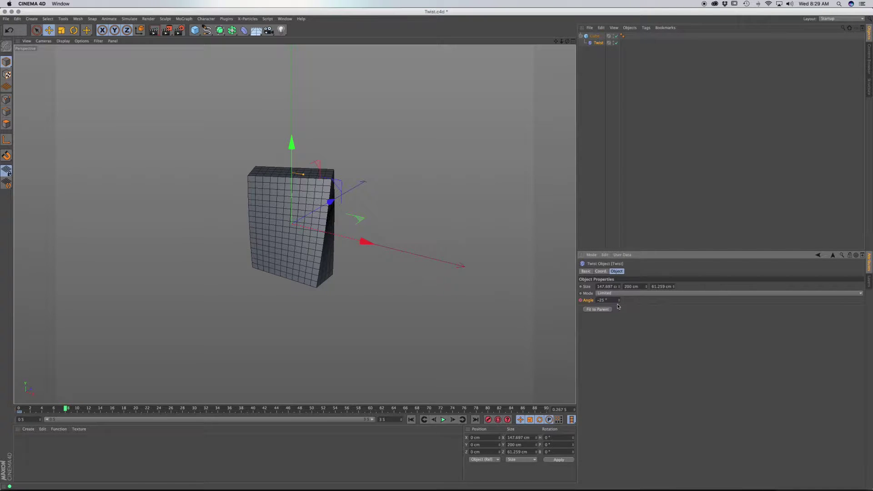
key("Return")
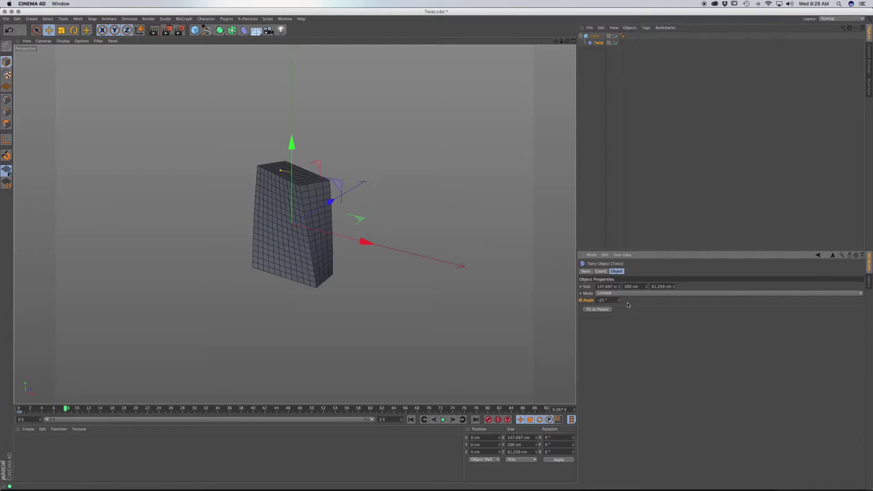
left_click(580, 300)
Copy the frame 0 Twist angle keyframe to frame 16.
left_click_drag(66, 409, 19, 412)
left_click(20, 412)
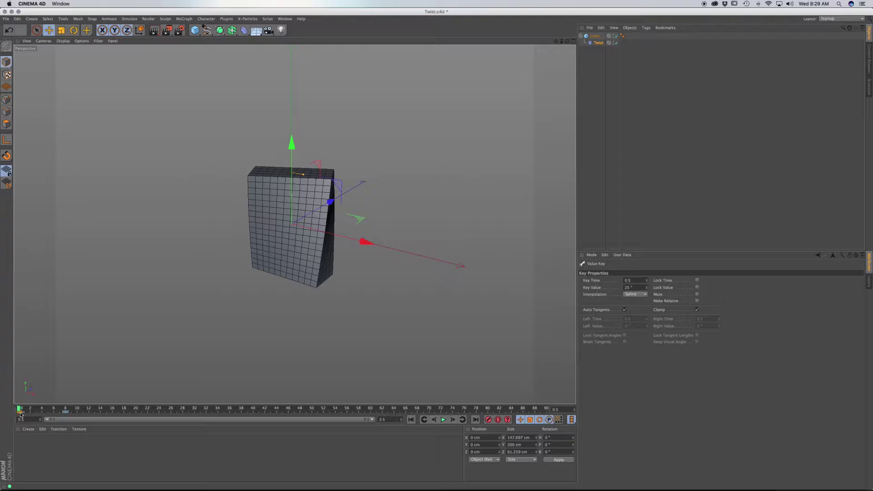
left_click_drag(19, 410, 116, 409)
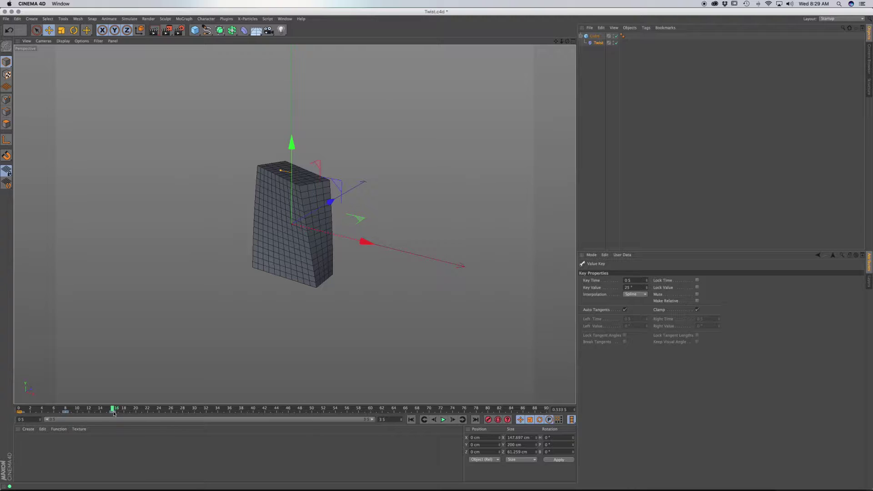
Play the twist animation from frame 0, then return to the start.
left_click_drag(113, 409, 20, 408)
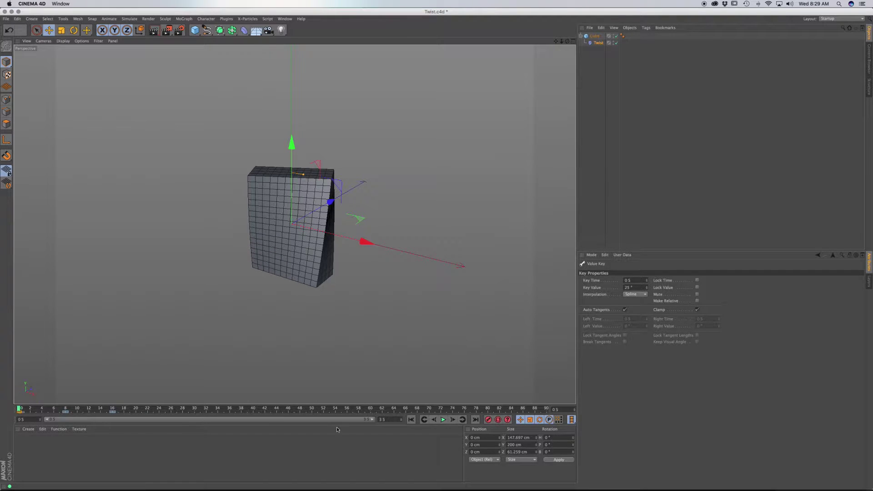
left_click(443, 420)
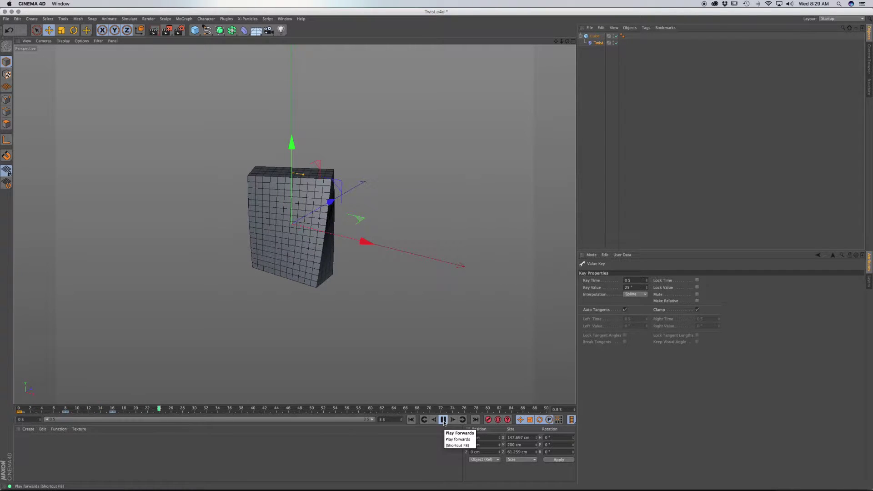
left_click_drag(218, 412, 1, 403)
Switch to the Animation layout and cycle all three Twist keyframes with 10 copies.
left_click(837, 19)
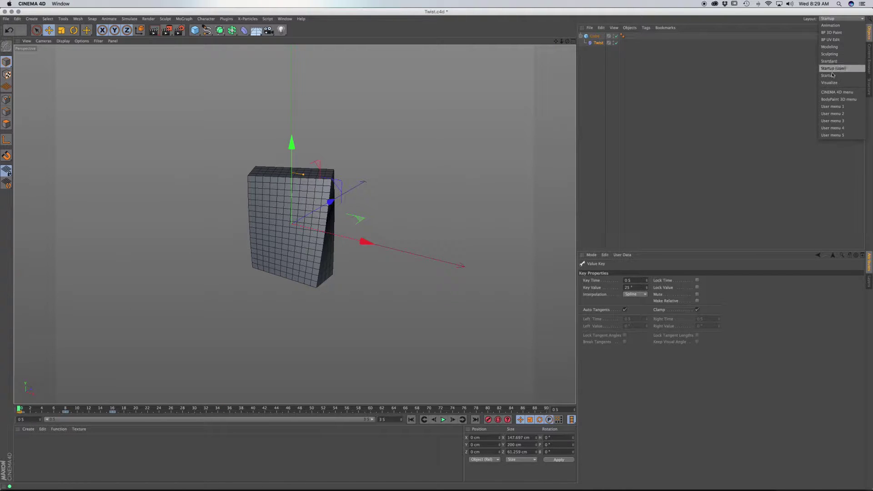
left_click(838, 25)
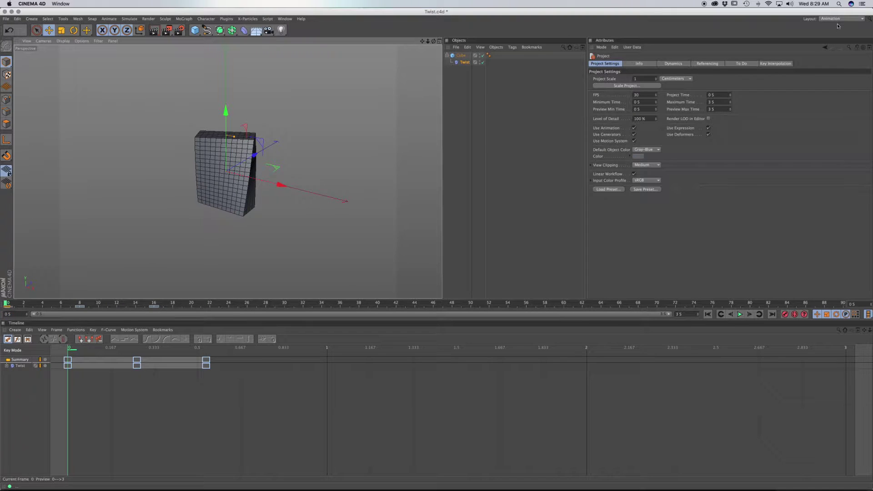
left_click_drag(217, 383, 63, 350)
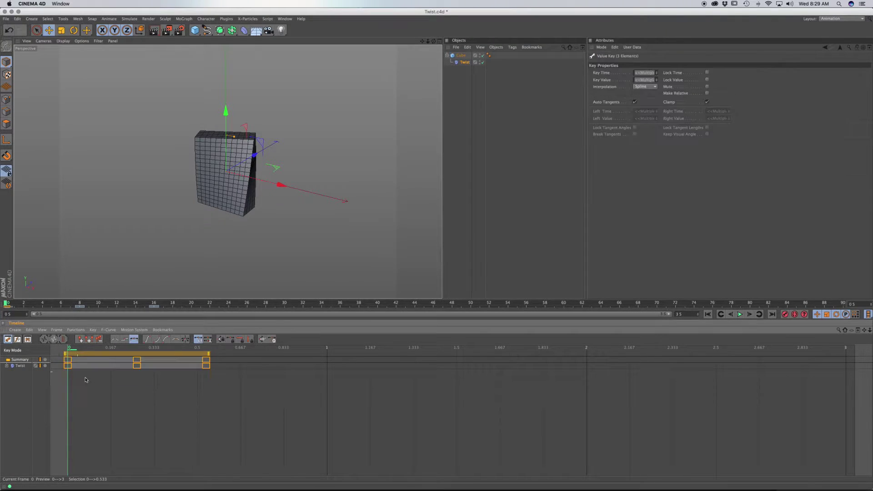
left_click(92, 331)
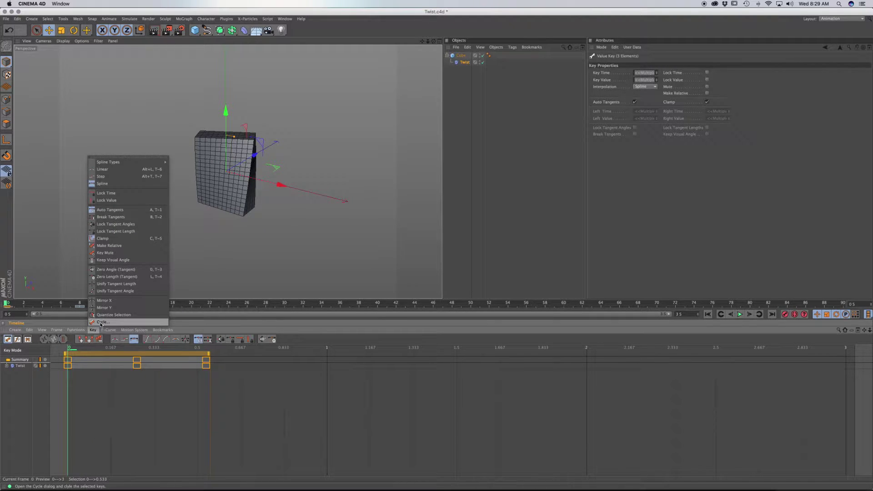
left_click(102, 323)
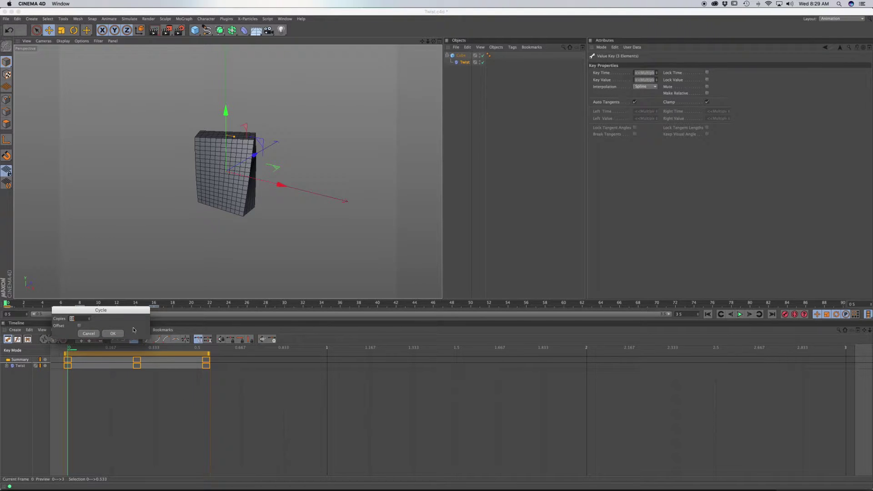
left_click_drag(138, 318, 334, 378)
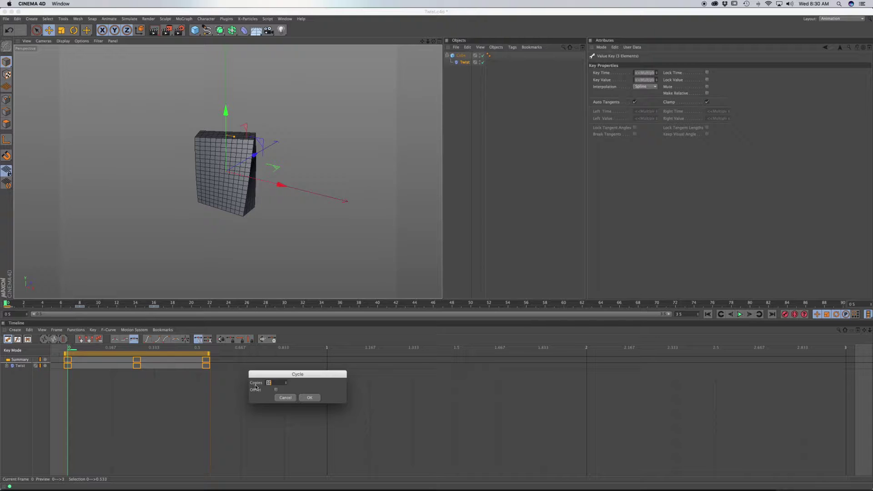
left_click(309, 398)
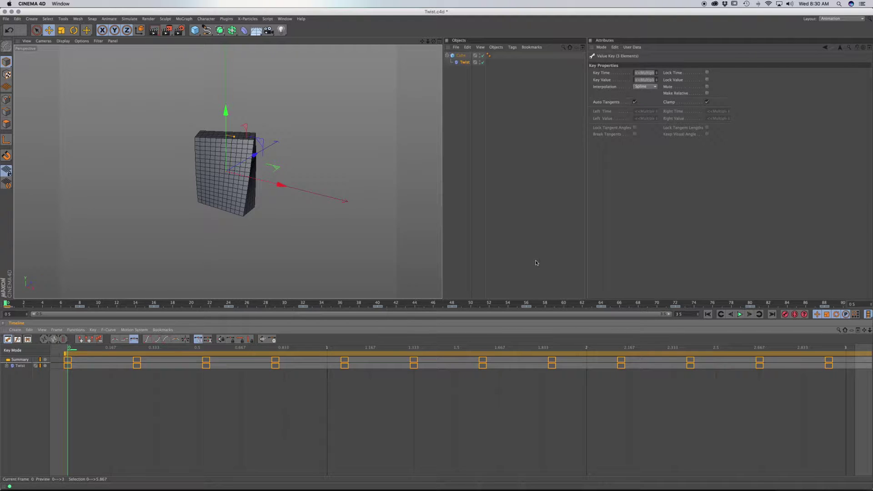
Play the cycled Twist animation to examine the looping motion, then return to the first frame.
left_click(739, 314)
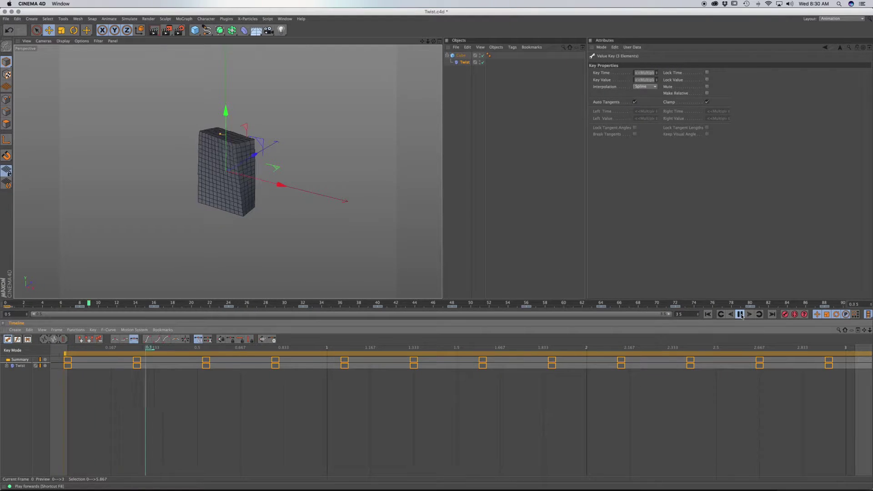
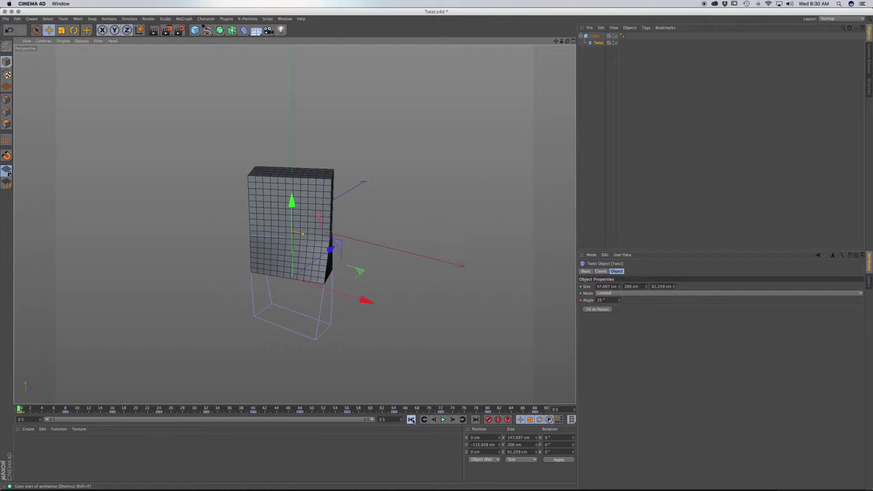
left_click(443, 420)
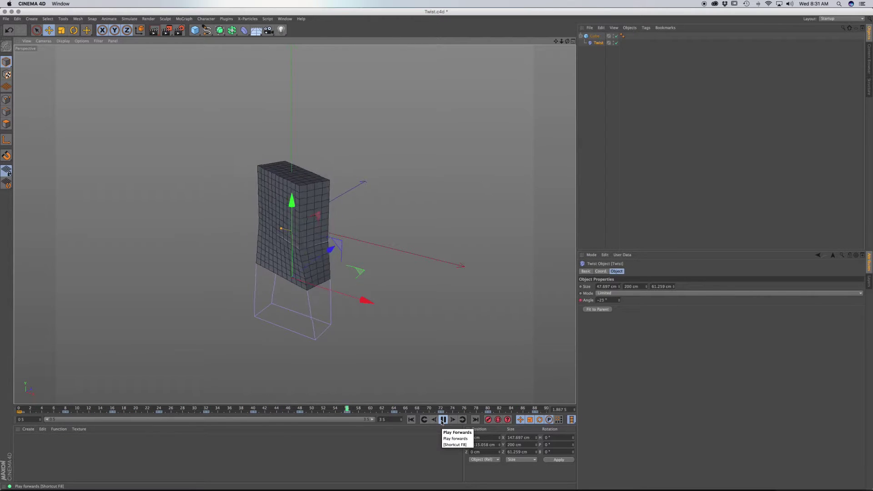
left_click(444, 419)
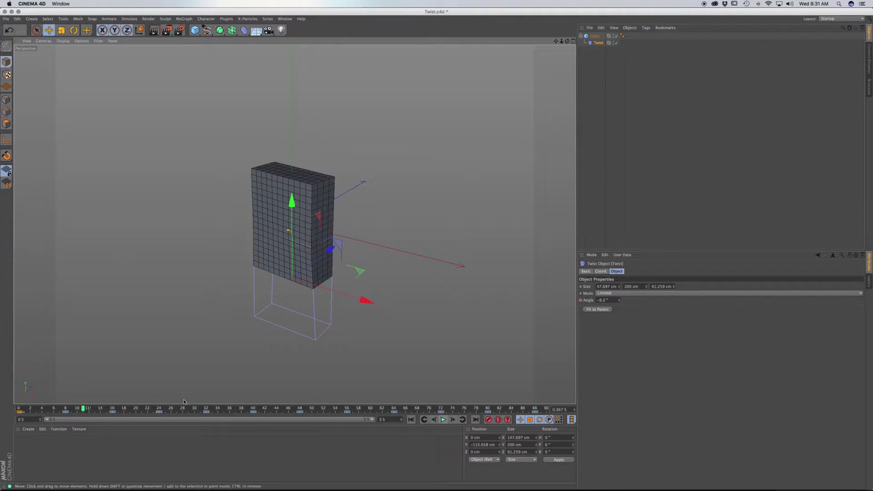
left_click(411, 420)
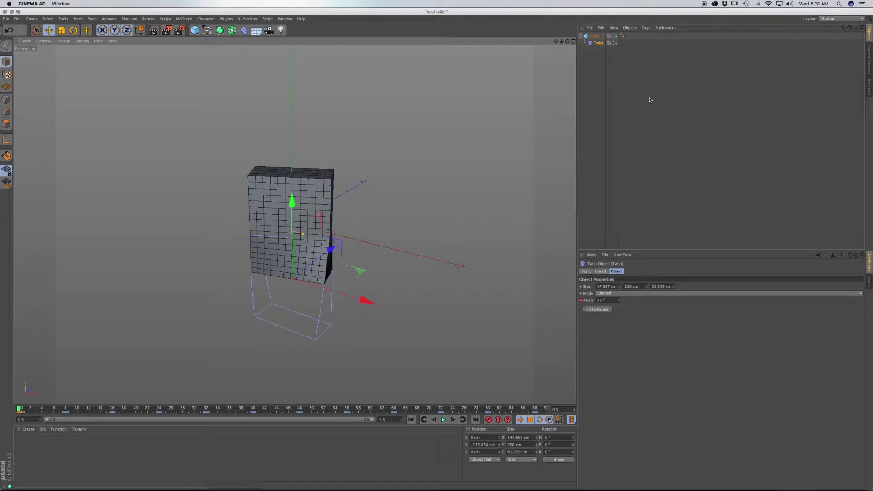
Select the cube and record a keyframe for its Z position of 0 cm at frame 0.
left_click(308, 244)
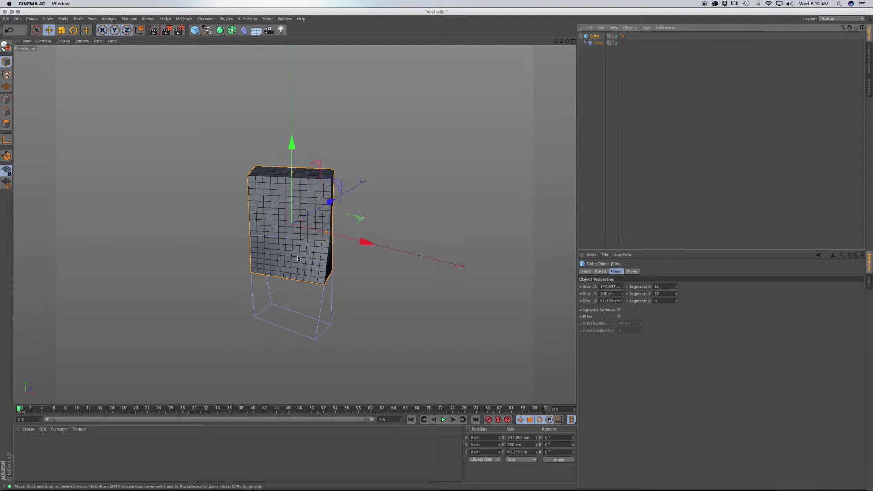
left_click_drag(303, 256, 358, 260, "alt")
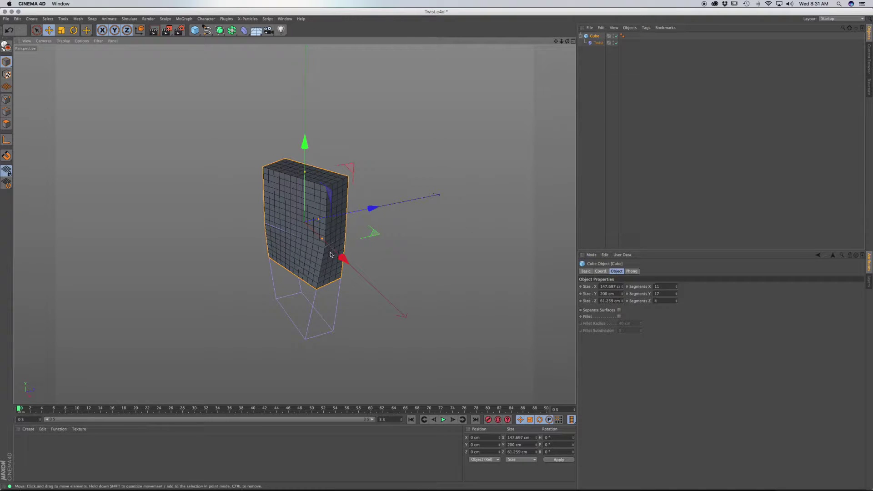
left_click_drag(319, 245, 311, 247, "alt")
right_click_drag(311, 247, 304, 250, "alt")
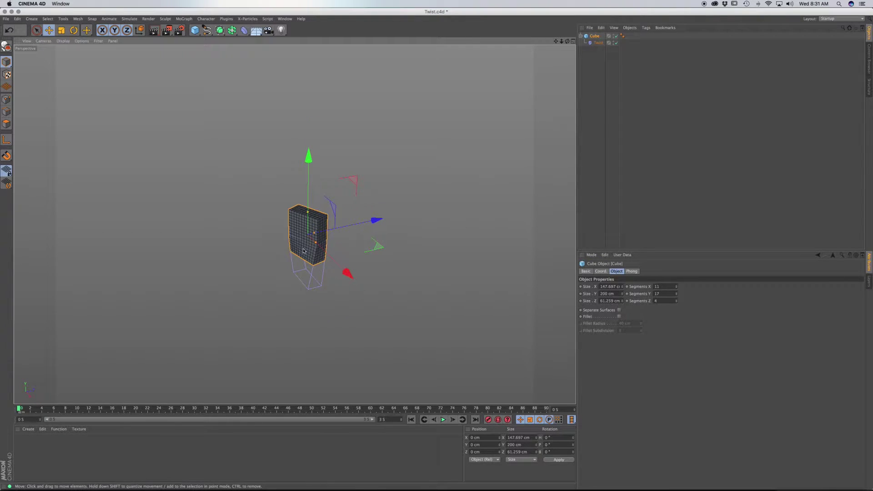
left_click_drag(296, 252, 457, 248, "alt")
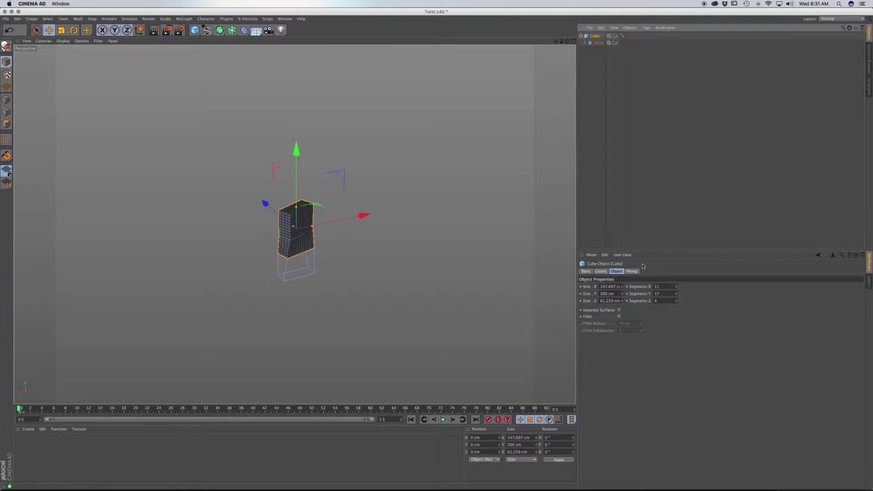
left_click(601, 272)
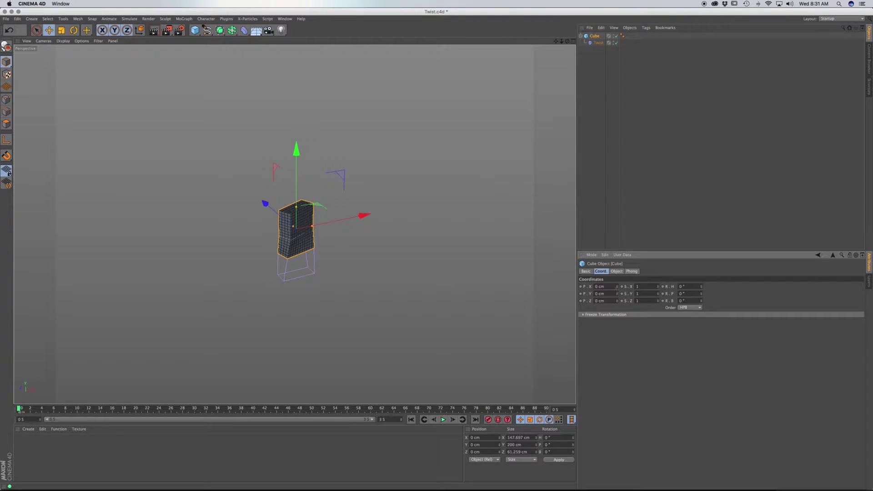
left_click_drag(618, 294, 617, 255)
key("super+z")
left_click(581, 301, "ctrl")
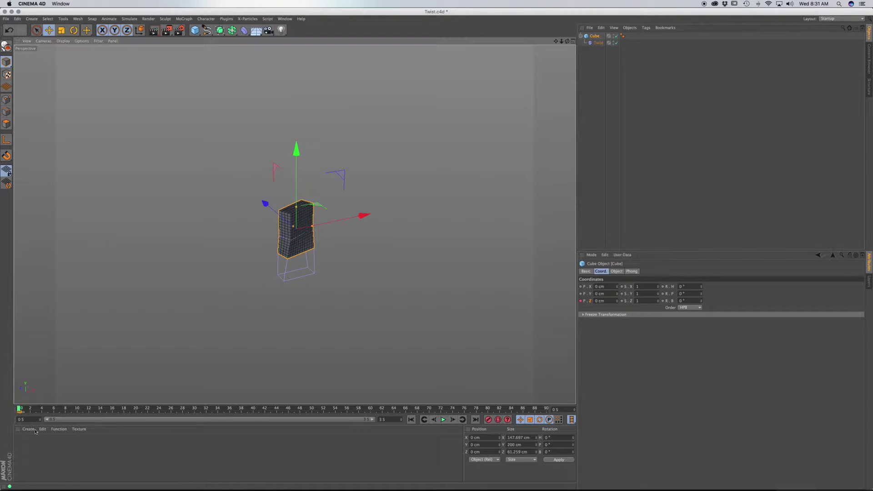
Set the cube's Z position to -917 cm at the final frame and record a keyframe for it.
left_click_drag(20, 409, 100, 409)
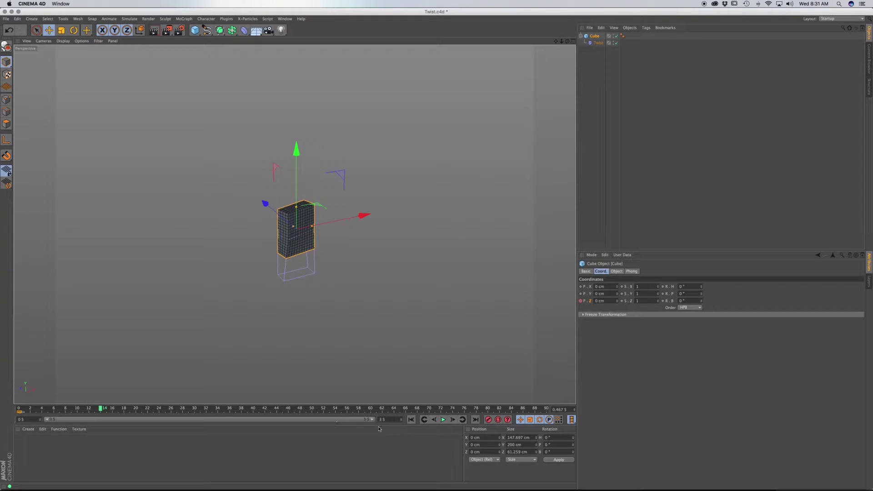
left_click(476, 420)
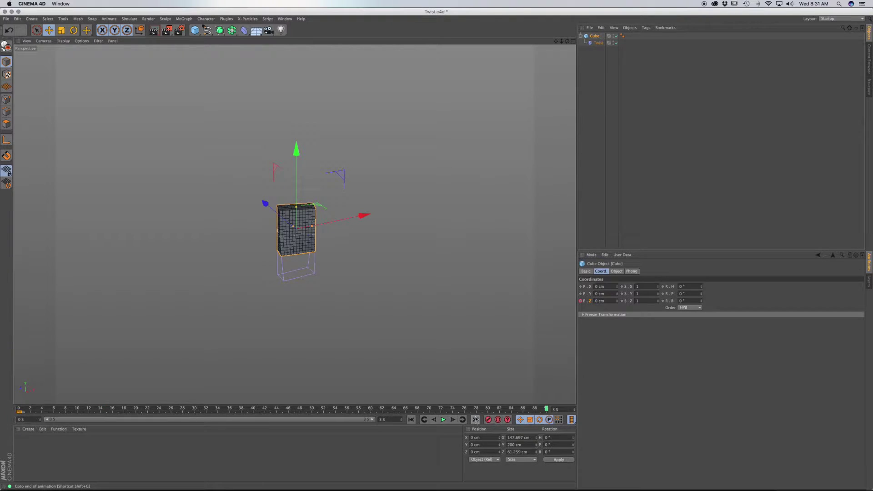
left_click_drag(618, 302, 581, 355)
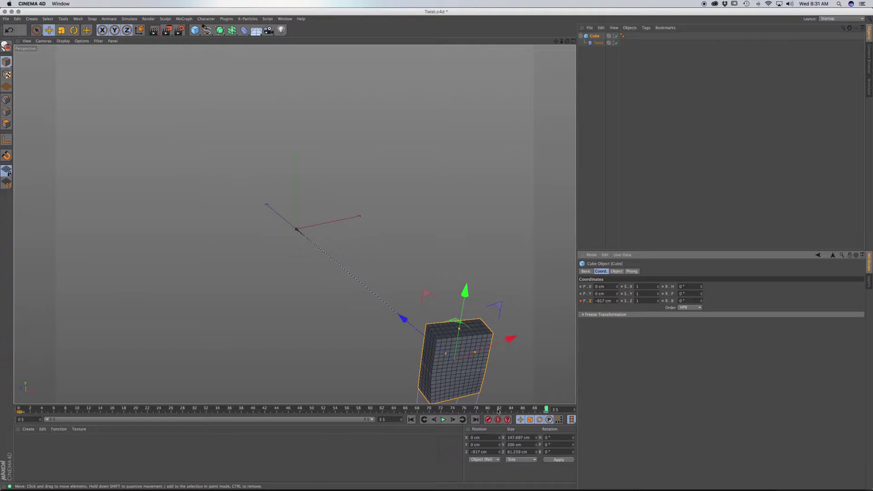
Play the animation from the start to examine the cube twisting while it travels along Z.
left_click(411, 420)
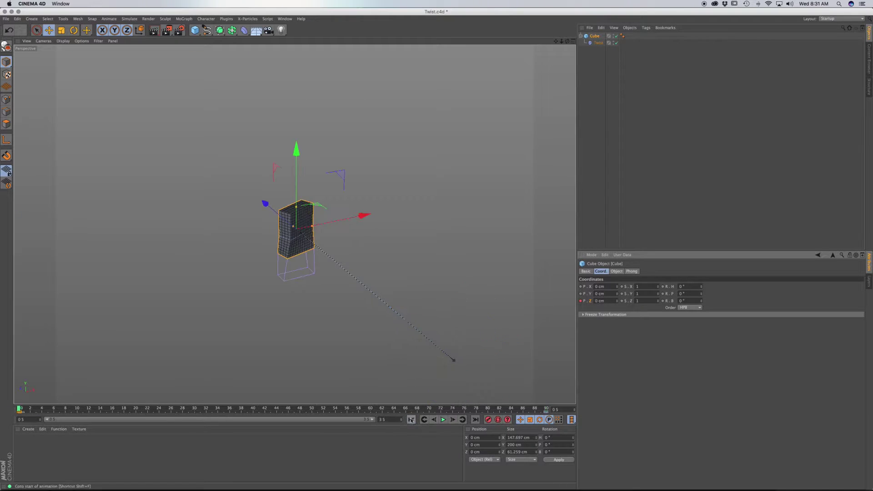
left_click(444, 419)
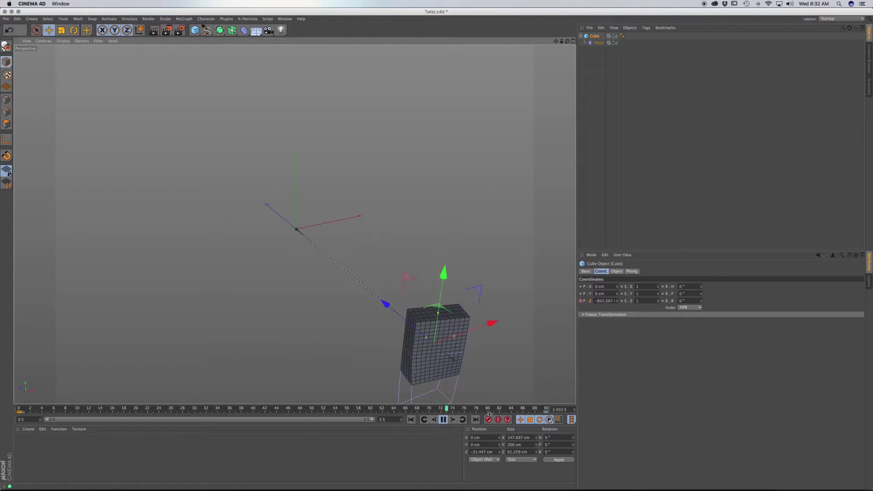
left_click(444, 419)
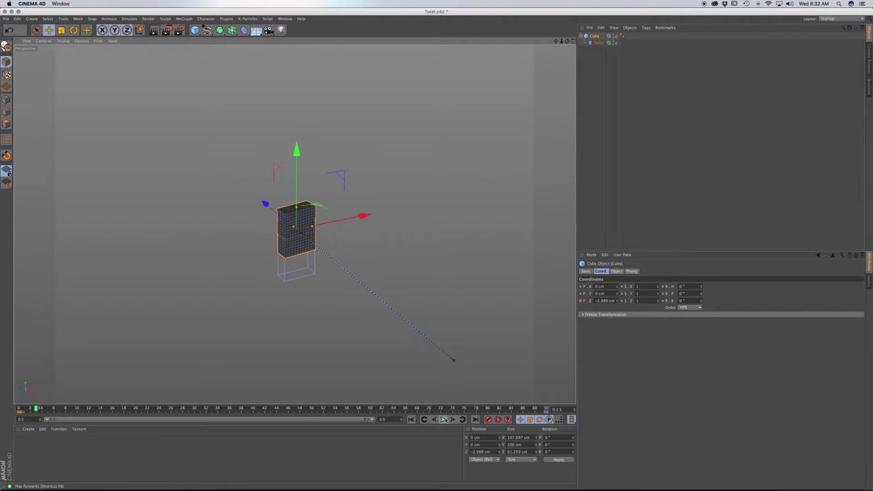
Update the cube's Z position keyframe at the final frame to -1320 cm.
left_click(474, 421)
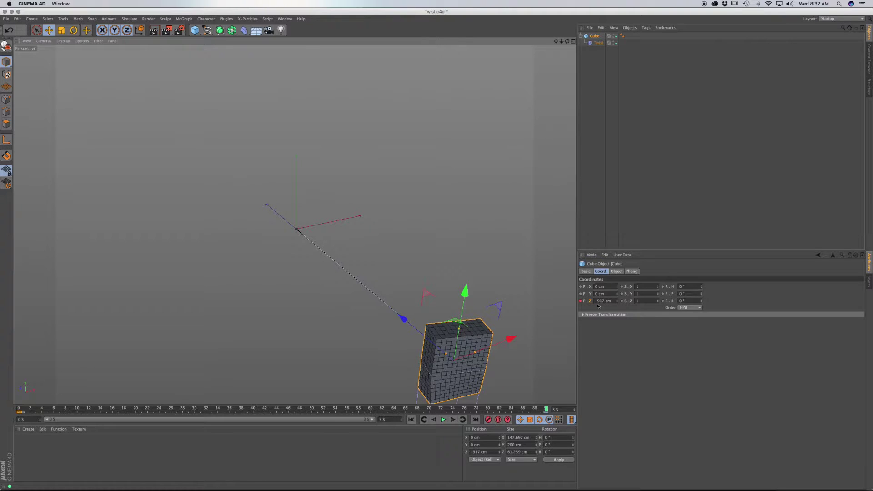
middle_click_drag(293, 226, 364, 271, "alt")
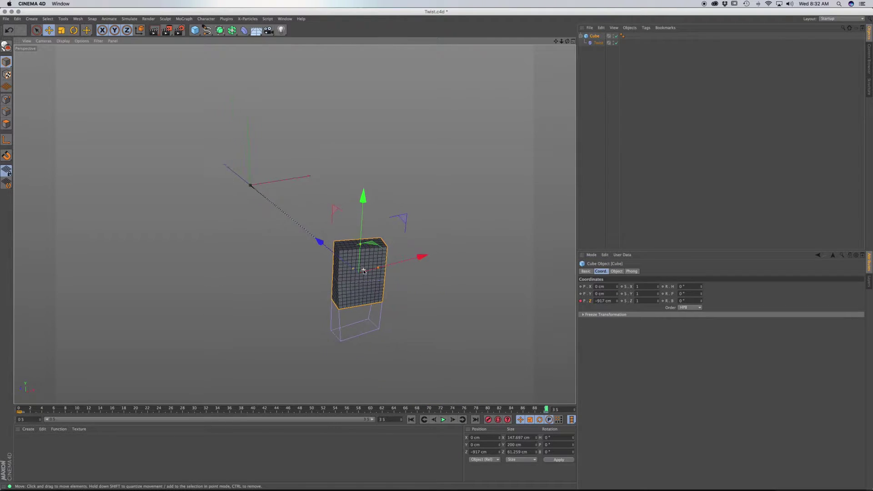
mouse_move(364, 271)
left_mouse_down("alt")
mouse_move(364, 279)
mouse_move(388, 278)
mouse_move(356, 285)
left_mouse_up("alt")
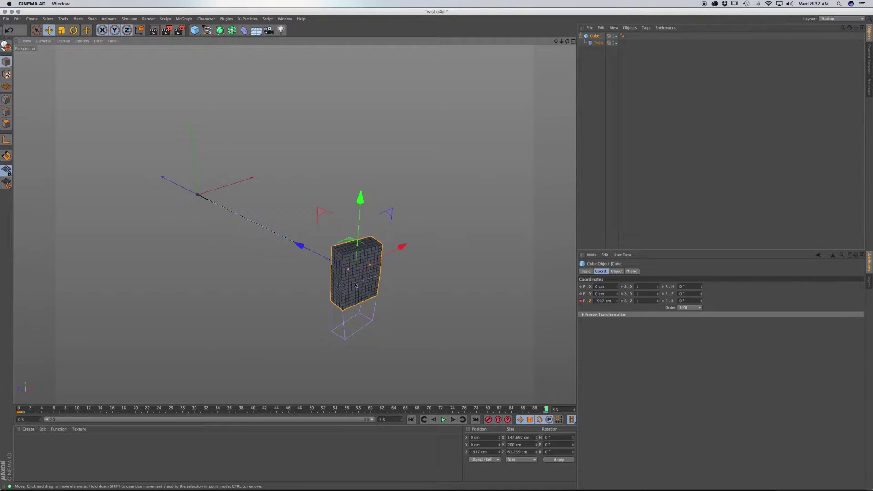
middle_click_drag(356, 286, 323, 259, "alt")
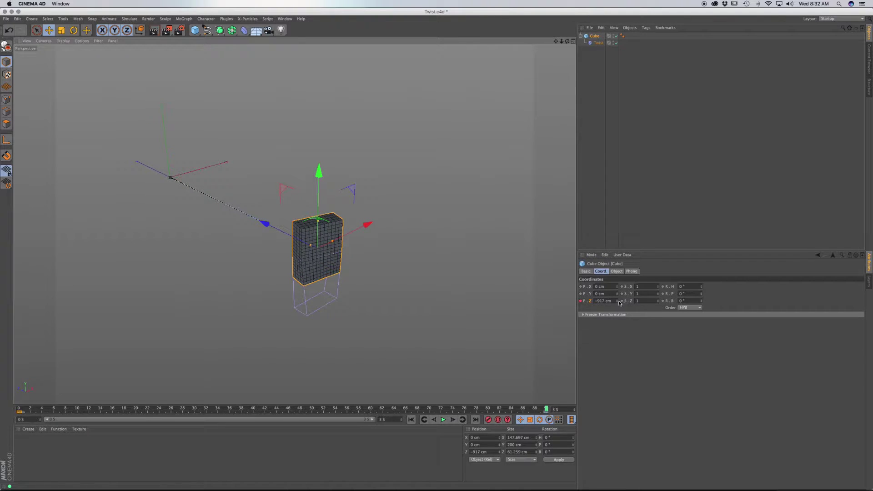
left_click_drag(620, 302, 562, 302)
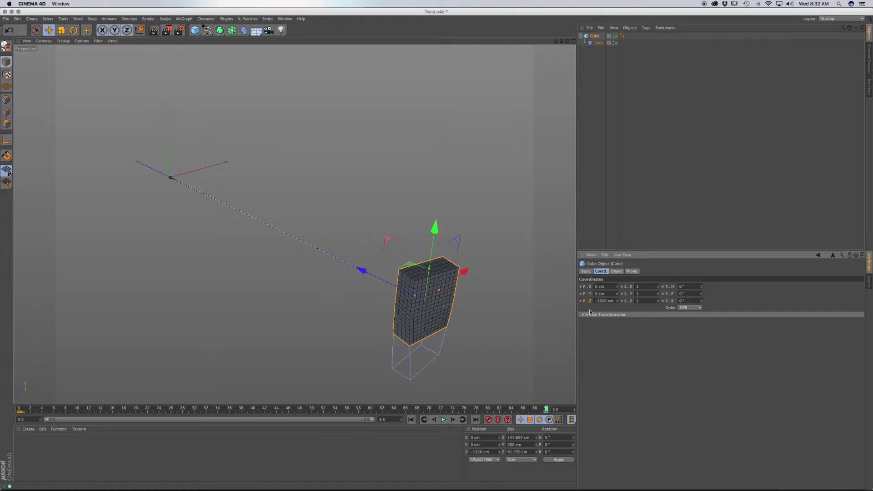
Replay the animation from frame 0 to check the cube's longer travel along Z.
left_click(411, 419)
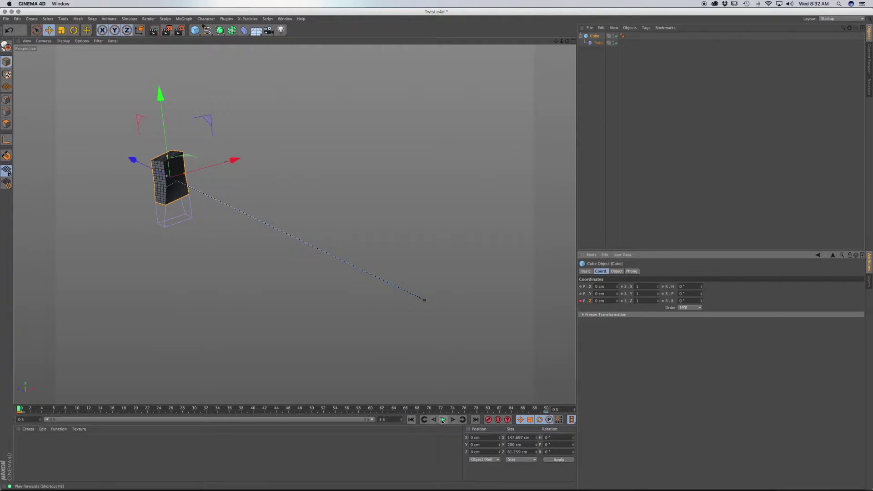
left_click(442, 420)
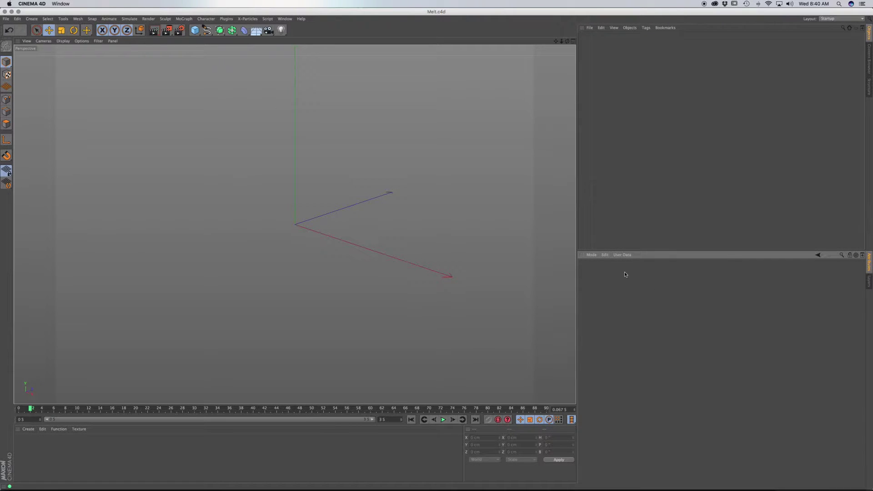
Add a capsule to the empty Melt scene and display its shading with mesh lines.
left_click(197, 34)
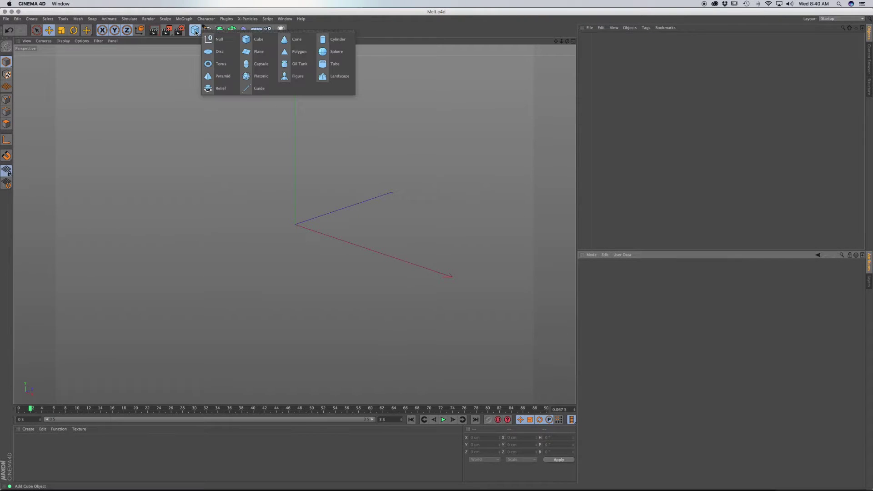
left_click(272, 64)
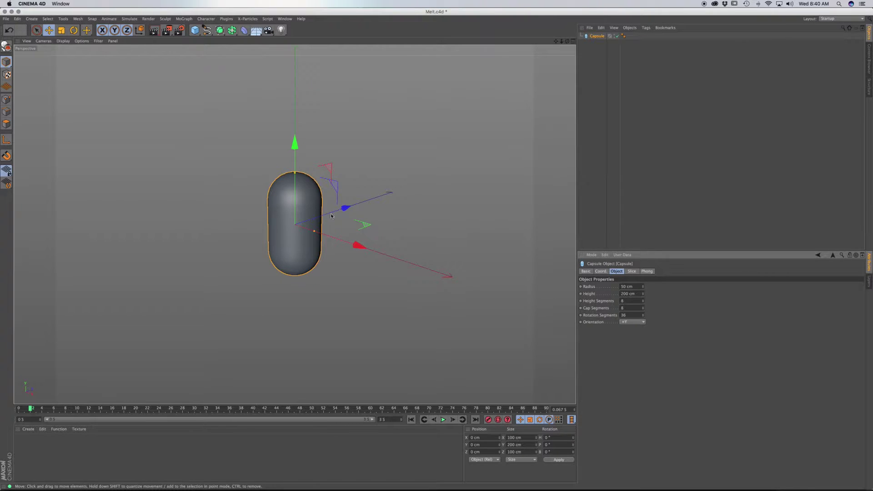
key("n")
key("b")
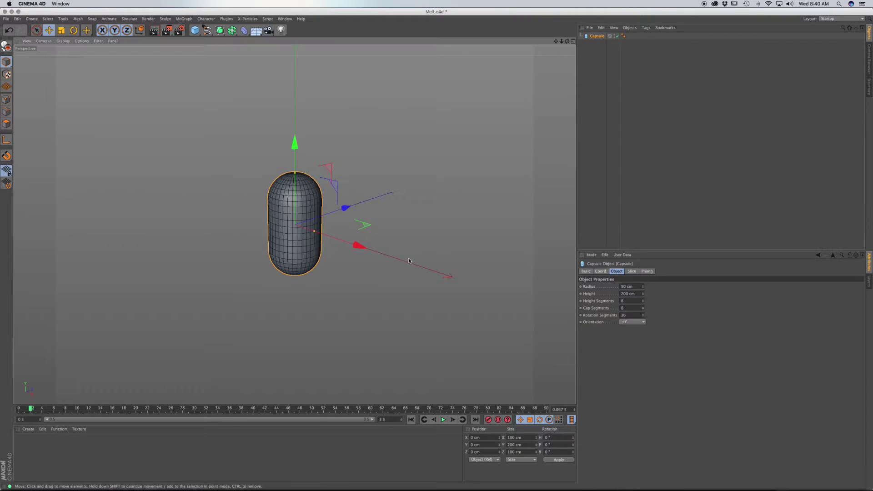
Set the capsule's Height Segments to 3, Cap Segments to 3 and Rotation Segments to 8.
left_click(631, 301)
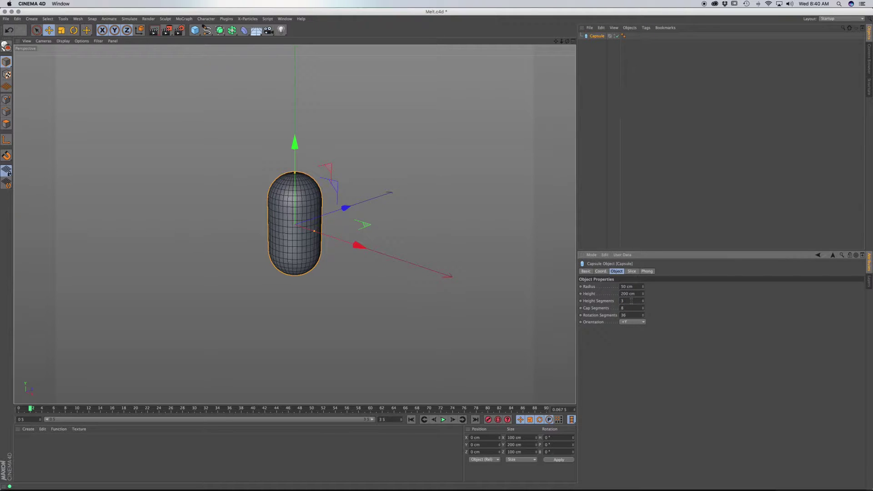
type("3")
left_click(631, 308)
left_click(629, 316)
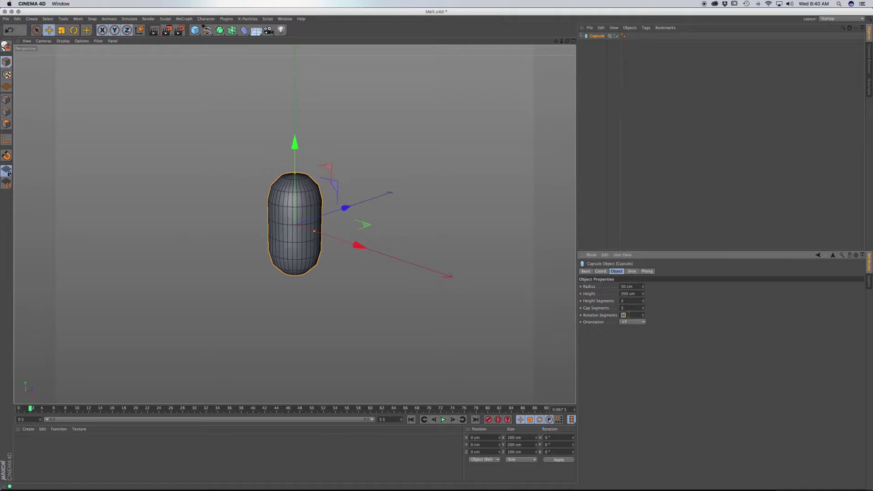
key("Return")
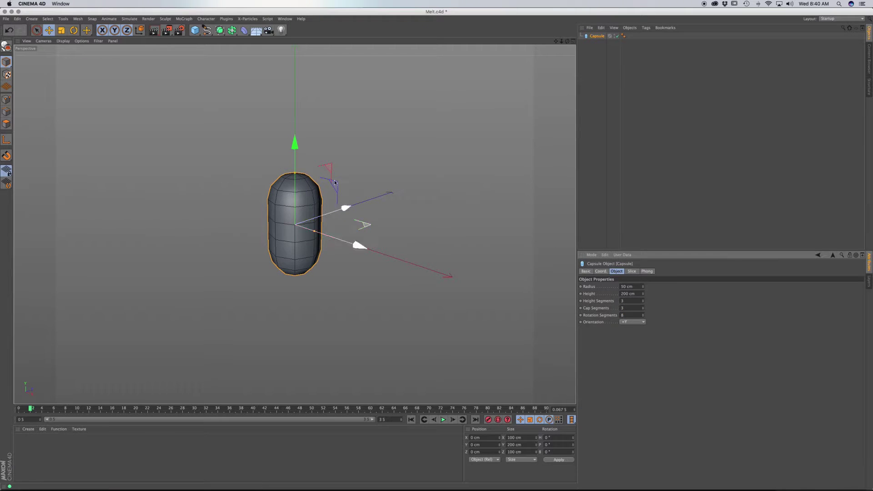
Add a Melt deformer and make it a child of the capsule.
left_click(245, 32)
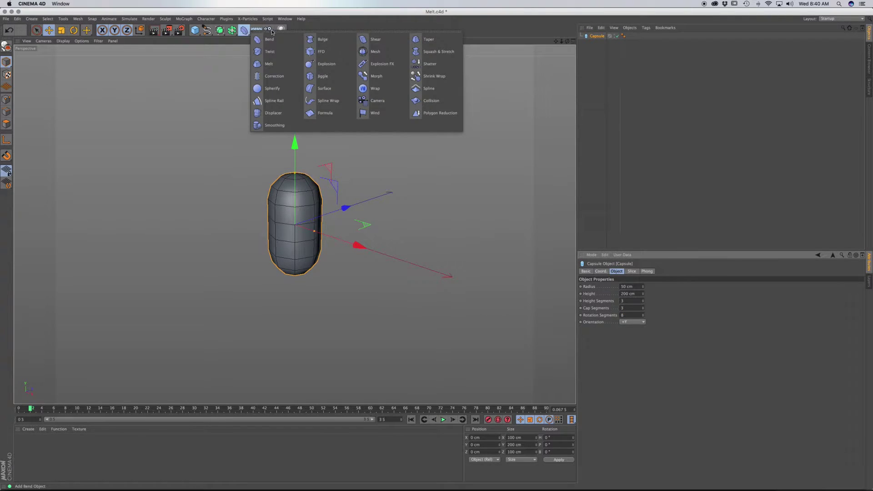
left_click(268, 63)
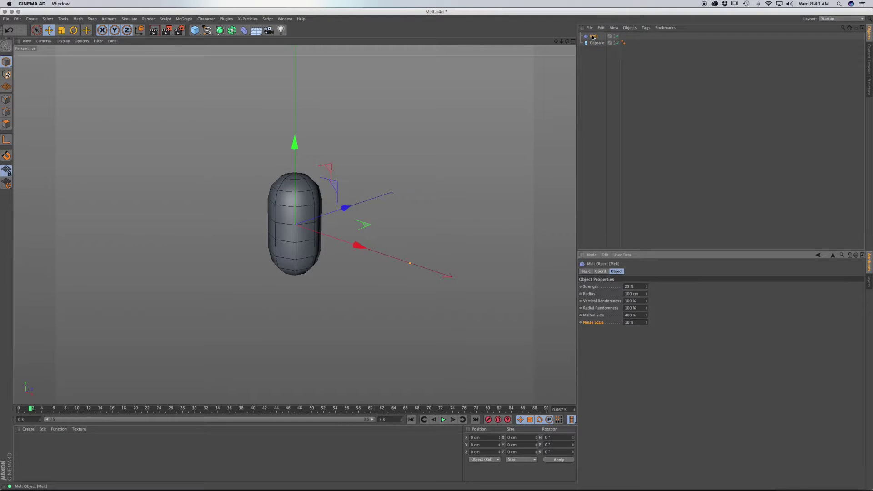
left_click_drag(593, 37, 597, 43)
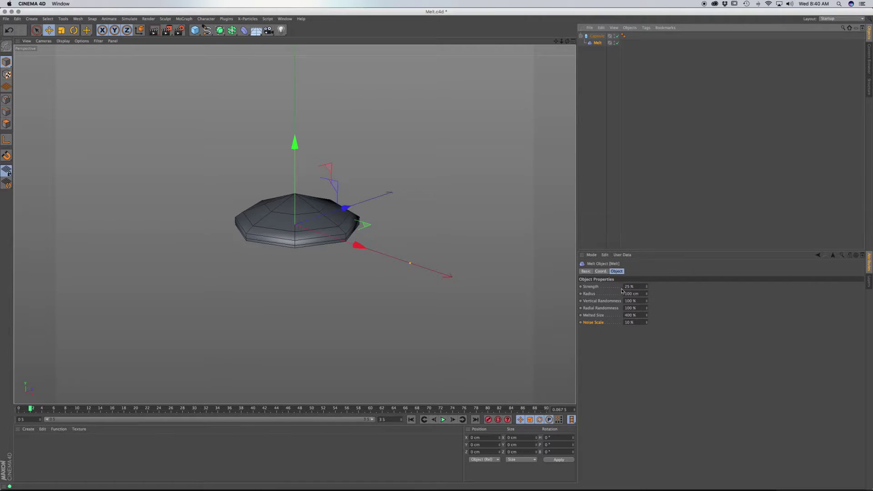
Set the Melt deformer's Noise Scale to 35 % at frame 0 and record a keyframe for it.
double_click(635, 322)
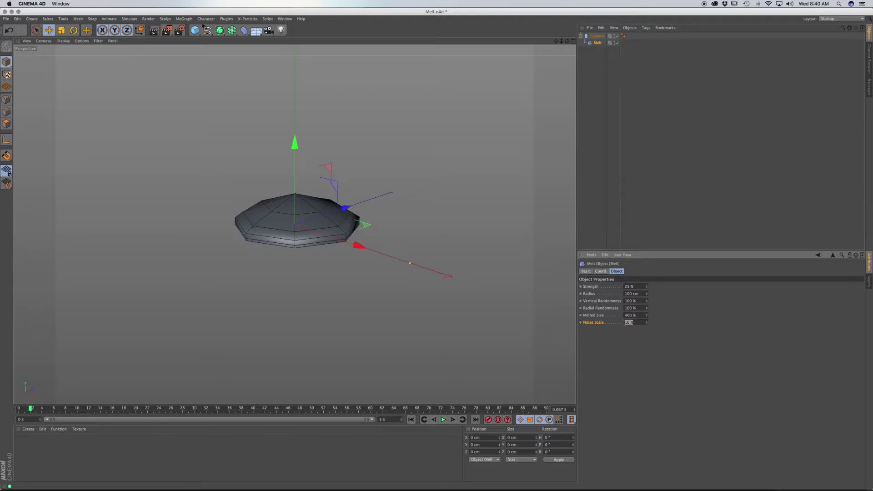
key("Return")
left_click_drag(30, 409, 15, 409)
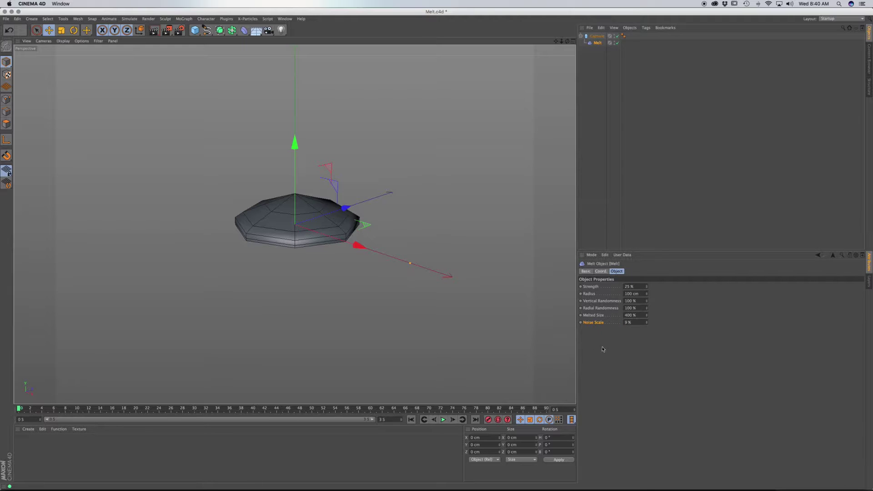
left_click(628, 322)
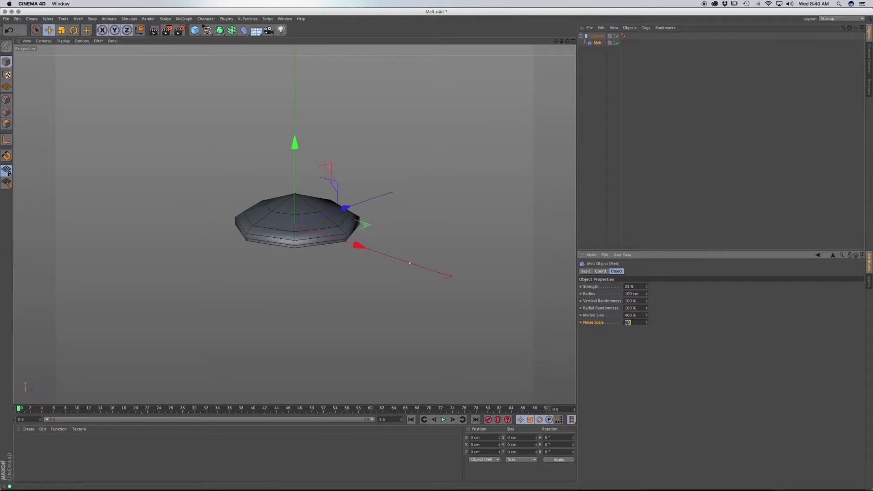
key("Return")
Set the Melt deformer's Noise Scale to 177 % at the final frame and record a keyframe for it.
left_click(475, 419)
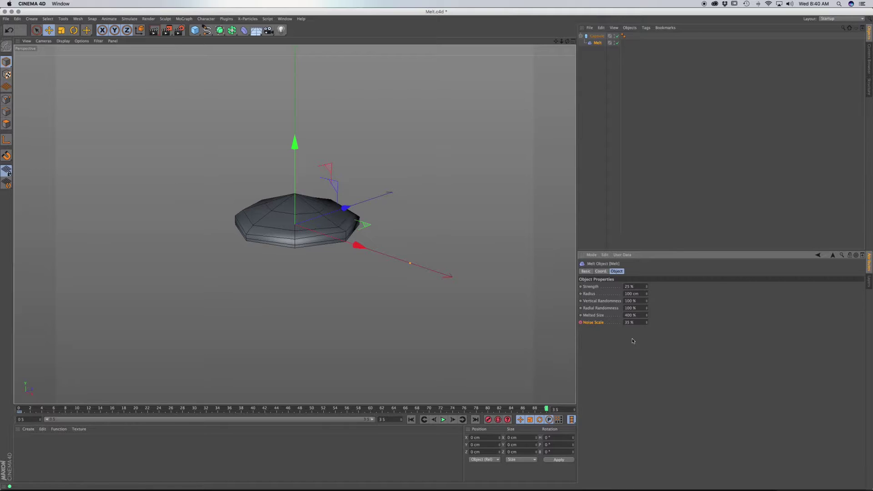
left_click_drag(646, 322, 646, 260)
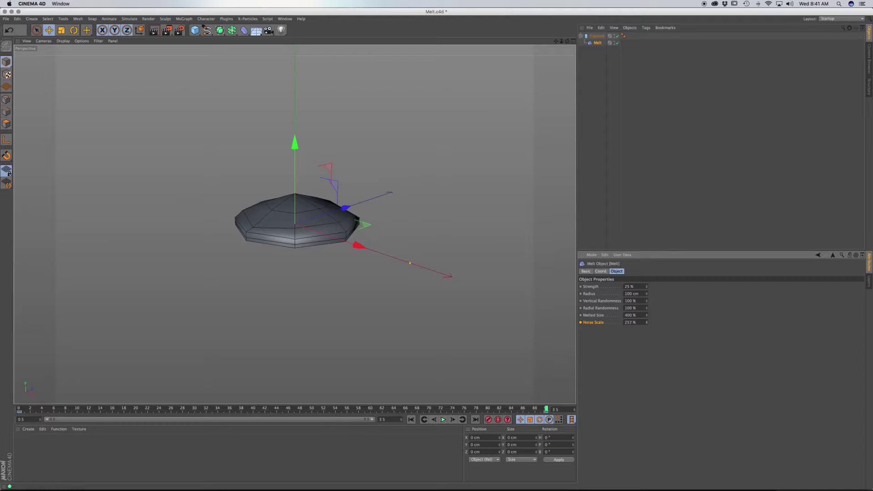
left_click_drag(646, 322, 647, 340)
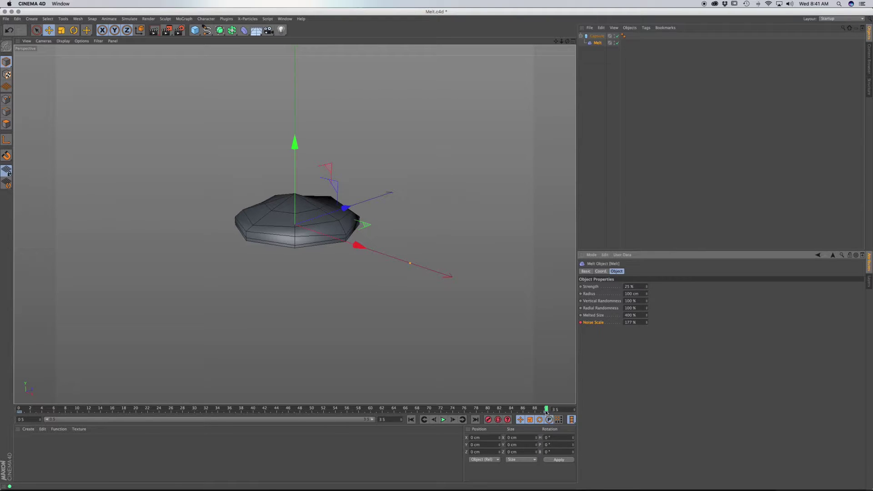
Play the animation from the start to examine the melted capsule's changing noise, and return to frame 0.
left_click(411, 420)
left_click(443, 419)
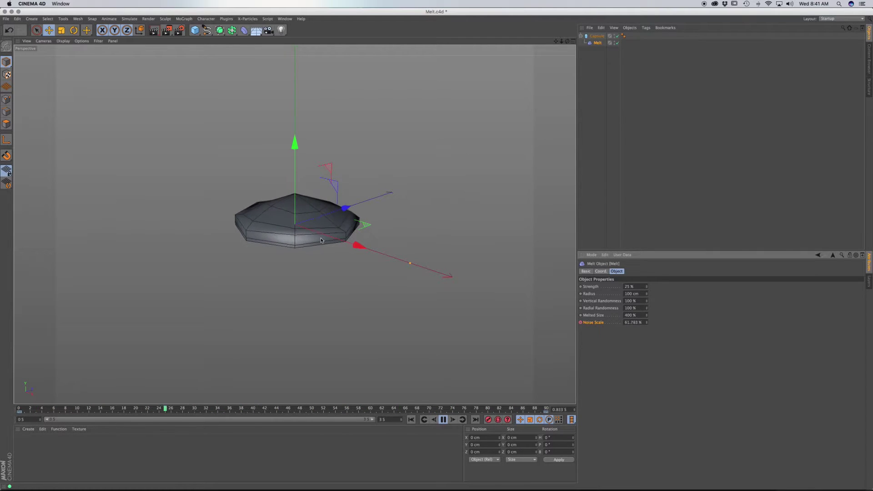
left_click(476, 408)
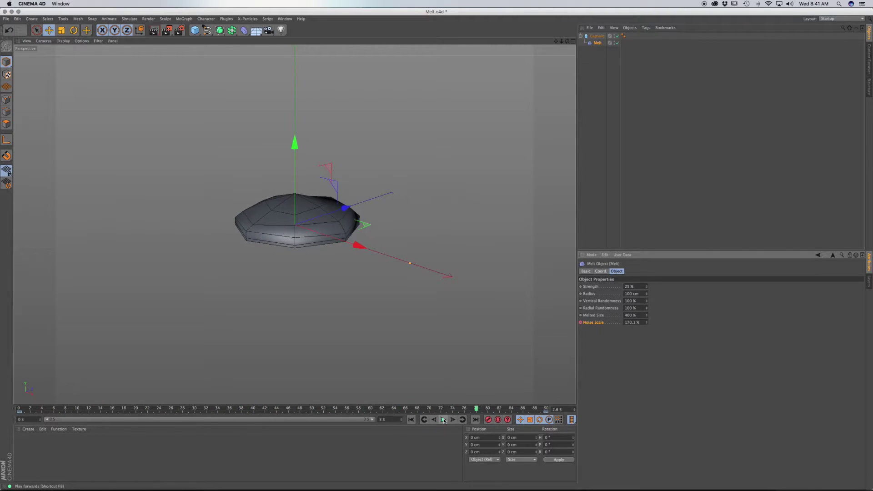
left_click_drag(476, 409, 8, 393)
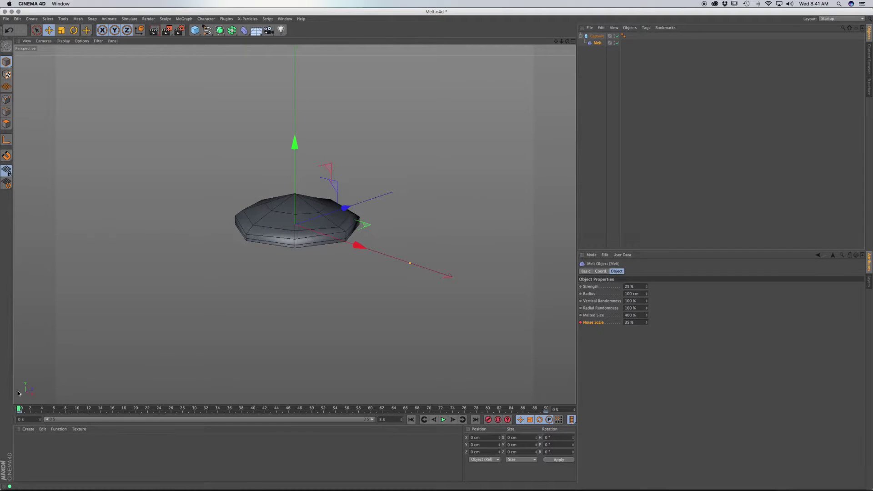
Add a Subdivision Surface and make the capsule with its Melt deformer a child of it.
left_click(220, 30)
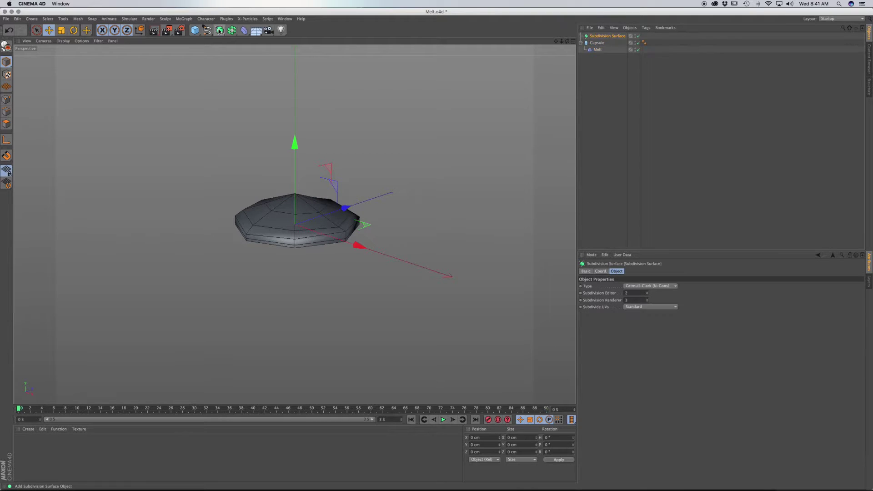
left_click(597, 44)
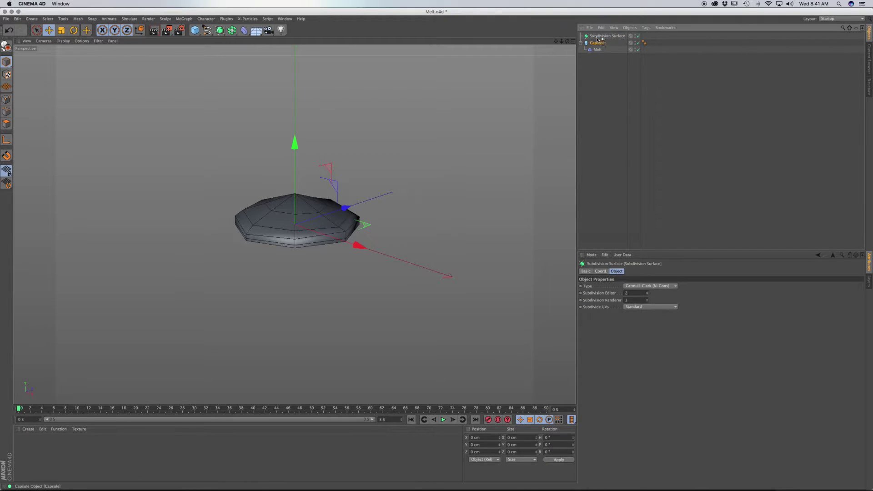
left_click_drag(597, 38, 597, 38)
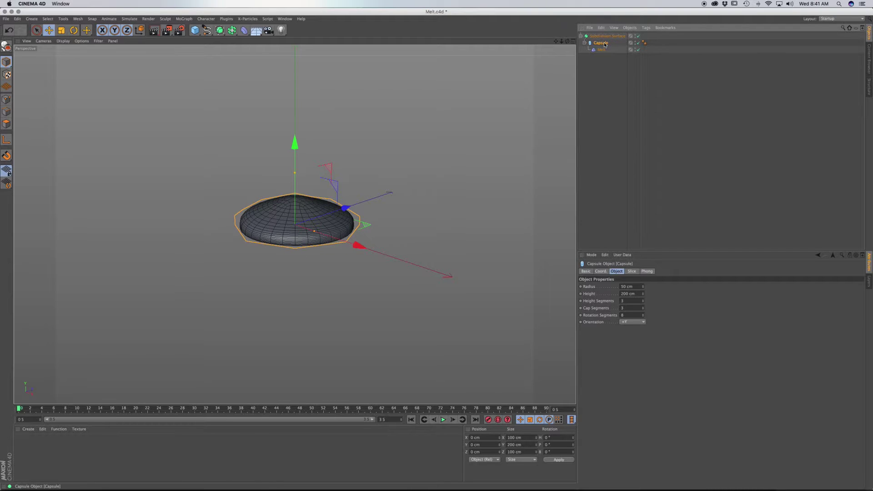
Play the smoothed melt animation to examine the surface movement, and return to frame 0.
left_click(444, 420)
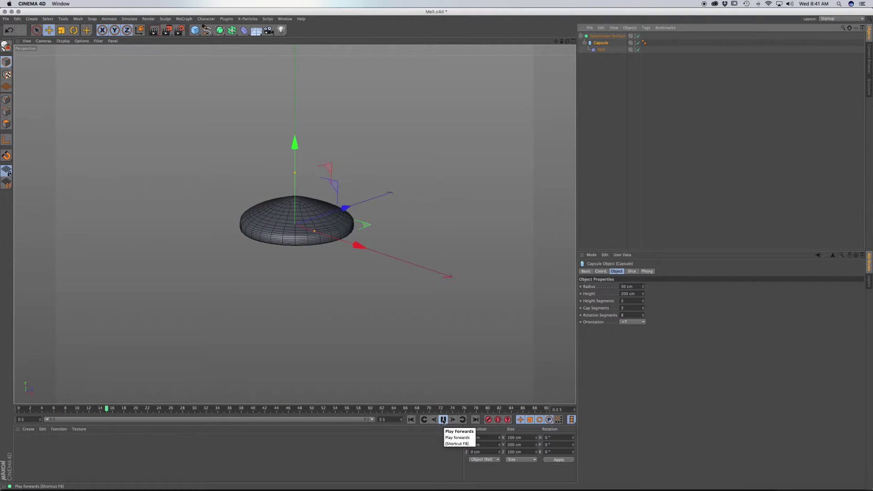
left_click(444, 419)
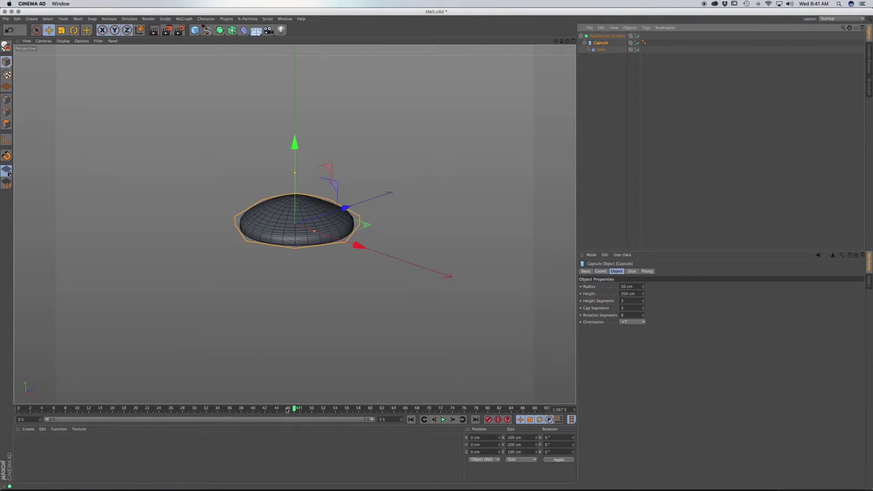
left_click_drag(295, 409, 41, 410)
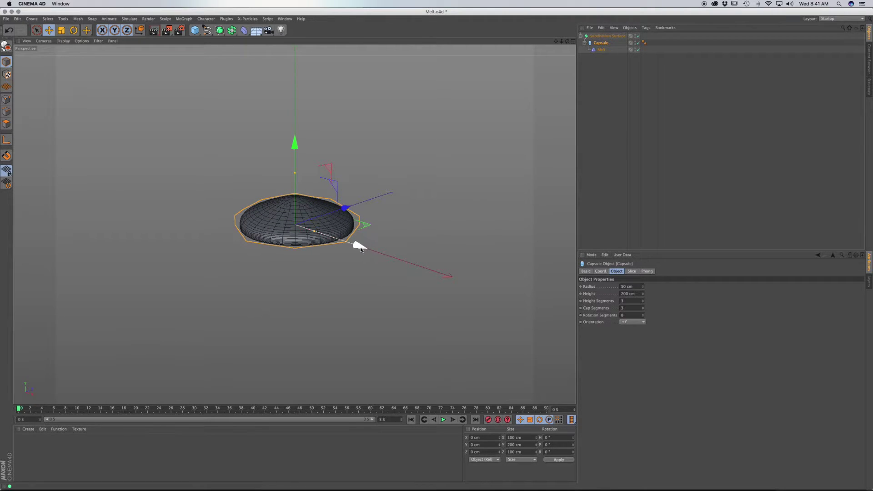
Move the Melt deformer to about -9.6 cm in X at frame 0, and shift it again along X at the final frame.
mouse_move(356, 244)
left_mouse_down()
mouse_move(267, 224)
mouse_move(396, 258)
mouse_move(346, 235)
mouse_move(366, 254)
mouse_move(298, 232)
mouse_move(361, 254)
mouse_move(336, 244)
mouse_move(353, 246)
left_mouse_up()
key("ctrl+z")
left_click(601, 49)
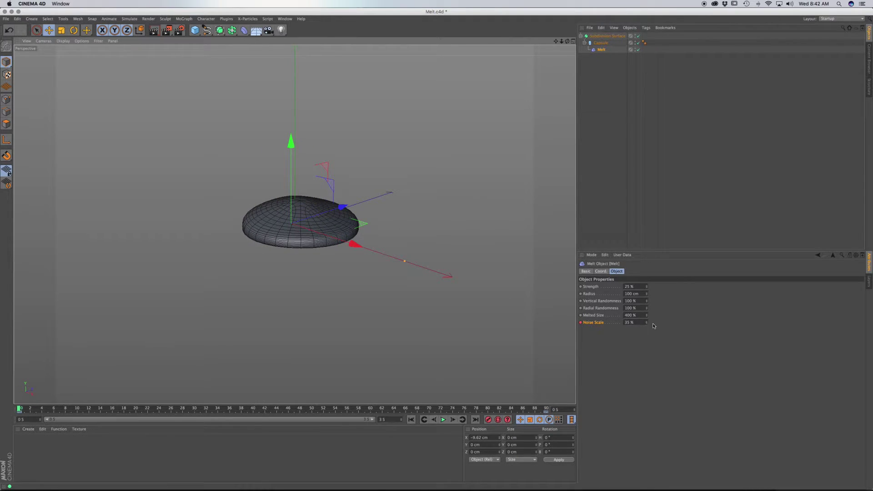
left_click(475, 420)
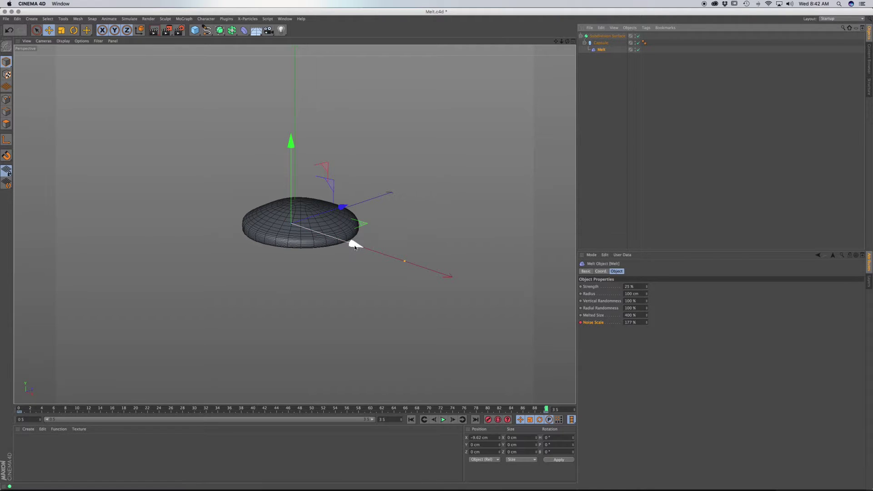
mouse_move(354, 244)
left_mouse_down()
mouse_move(391, 256)
mouse_move(325, 241)
mouse_move(353, 253)
mouse_move(331, 242)
mouse_move(346, 246)
mouse_move(354, 262)
mouse_move(328, 251)
mouse_move(314, 261)
mouse_move(339, 249)
mouse_move(367, 267)
mouse_move(348, 250)
mouse_move(357, 263)
mouse_move(332, 253)
mouse_move(346, 258)
left_mouse_up()
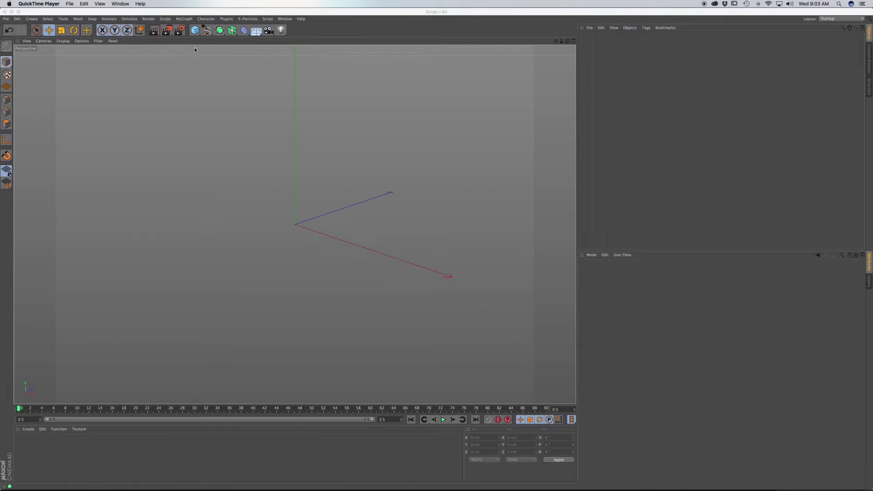
Add a cone to the empty Bulge scene and place a Bulge deformer under it as its child.
left_click(196, 34)
left_click(259, 36)
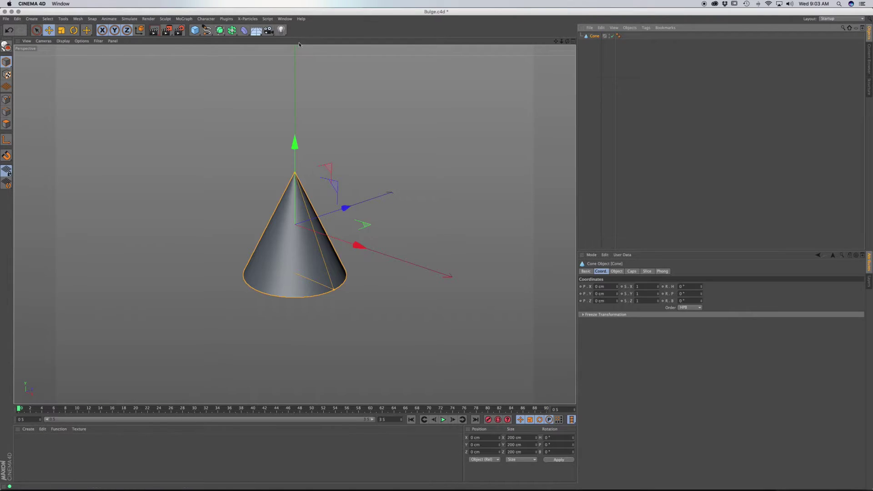
left_click(244, 31)
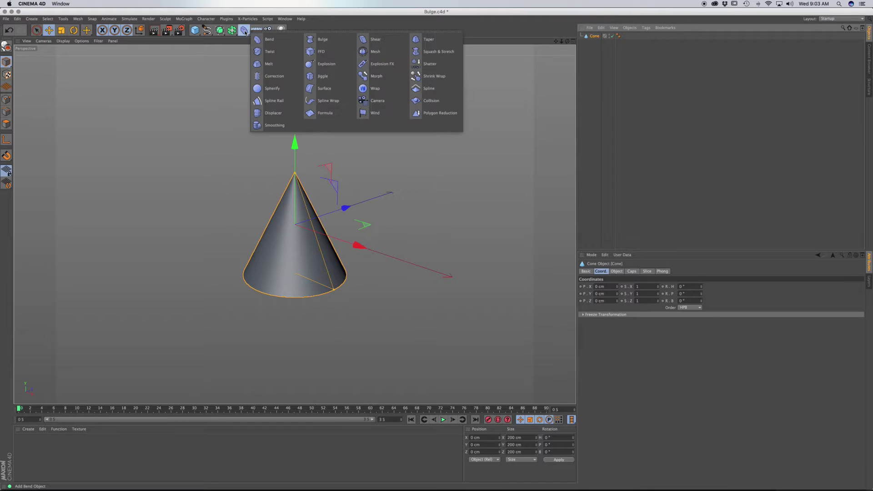
left_click(323, 40)
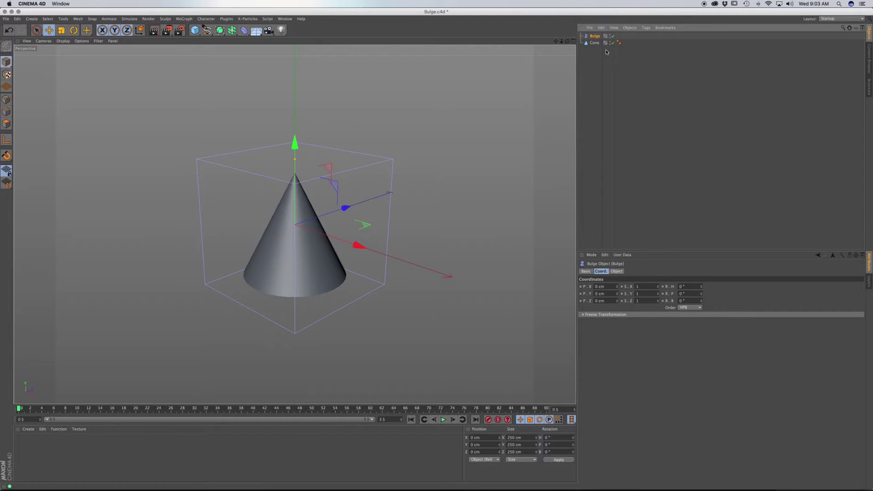
left_click_drag(593, 43, 594, 44)
Fit the Bulge deformer to its parent cone and set its Strength to 25 %.
left_click(617, 272)
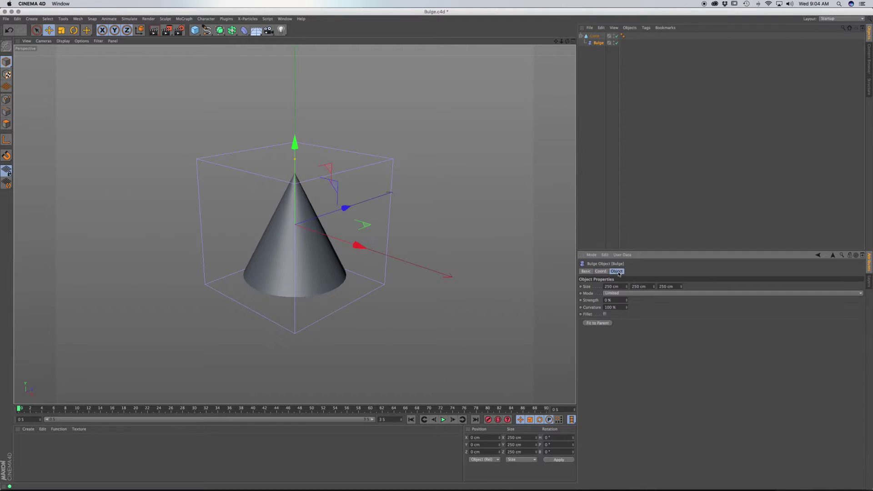
left_click(598, 324)
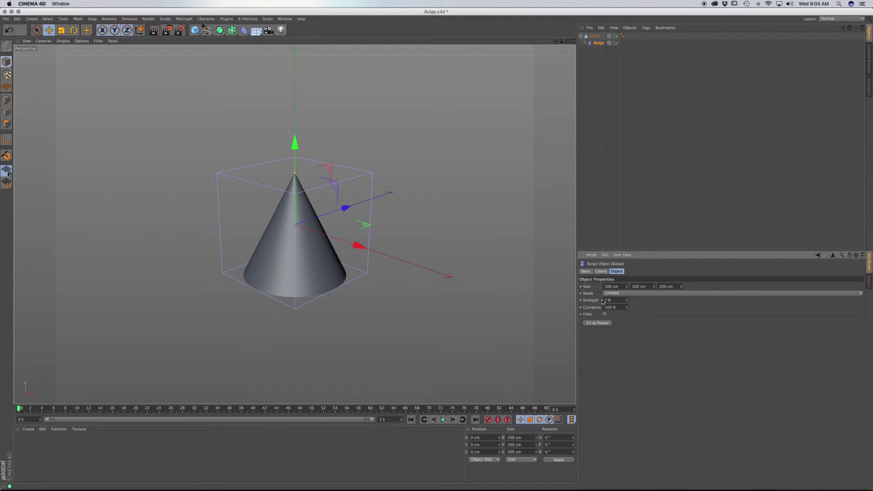
key("Return")
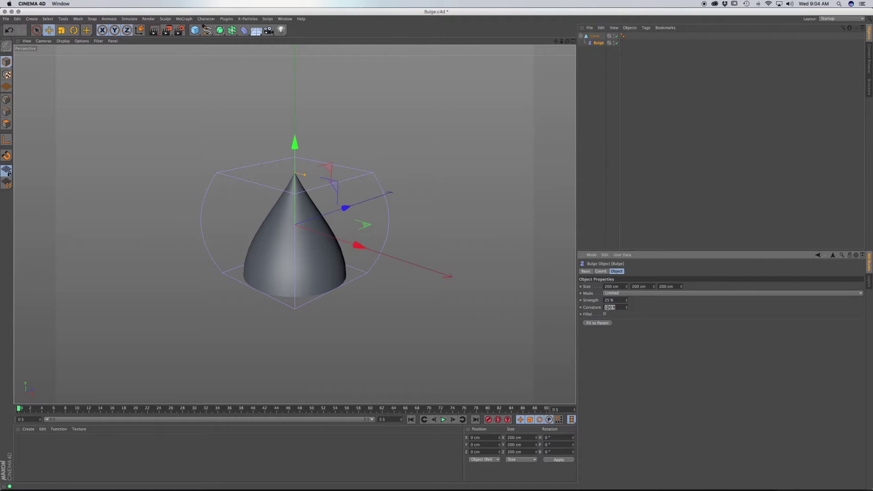
Set the Bulge deformer's Curvature to 880 %.
key("Return")
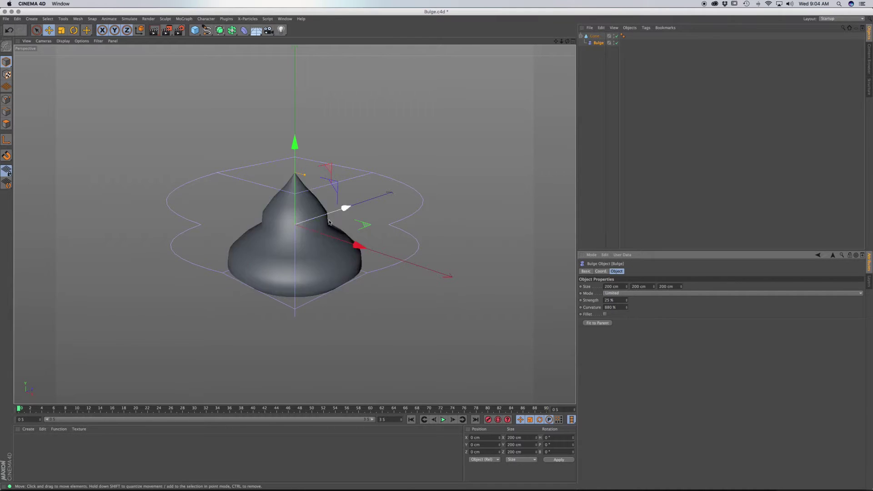
left_click_drag(314, 270, 524, 244, "alt")
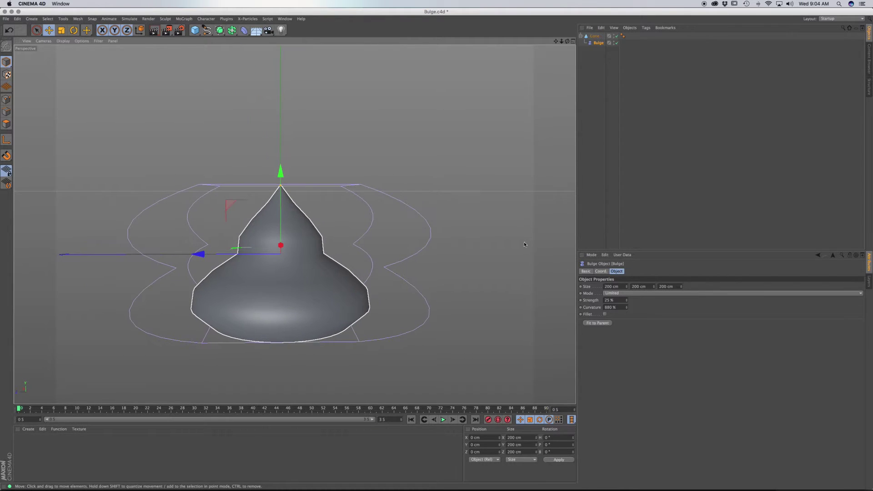
middle_click_drag(326, 313, 345, 287, "alt")
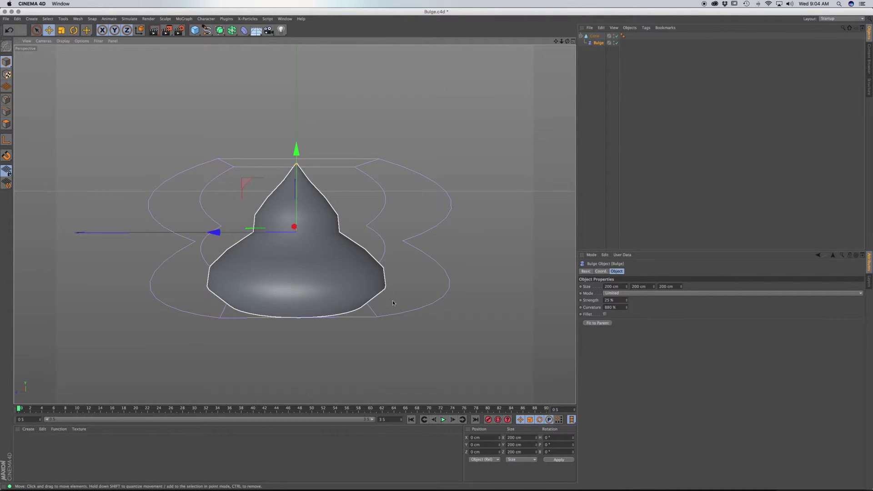
Keyframe the Bulge deformer's pitch rotation at 0° on the first frame and 360° on the final frame.
left_click(598, 43)
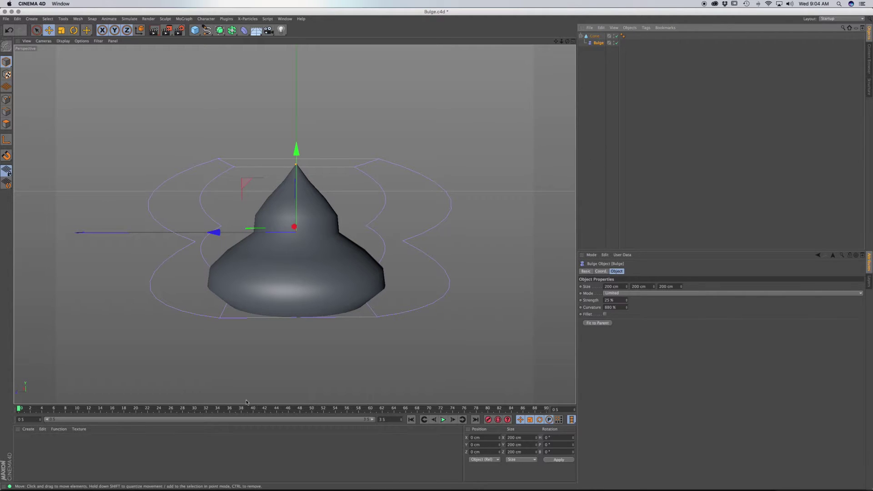
left_click(602, 271)
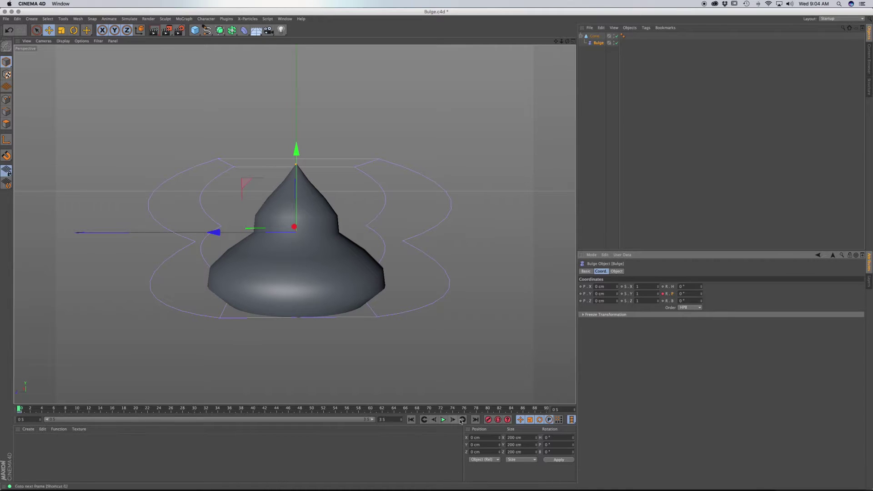
left_click(475, 419)
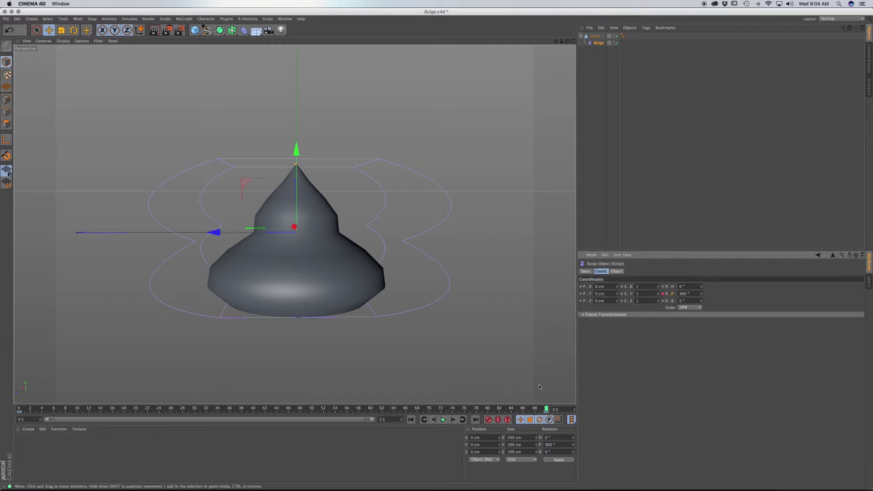
Play the rotating bulge animation to examine how the cone deforms, and scrub back to frame 0.
left_click(443, 420)
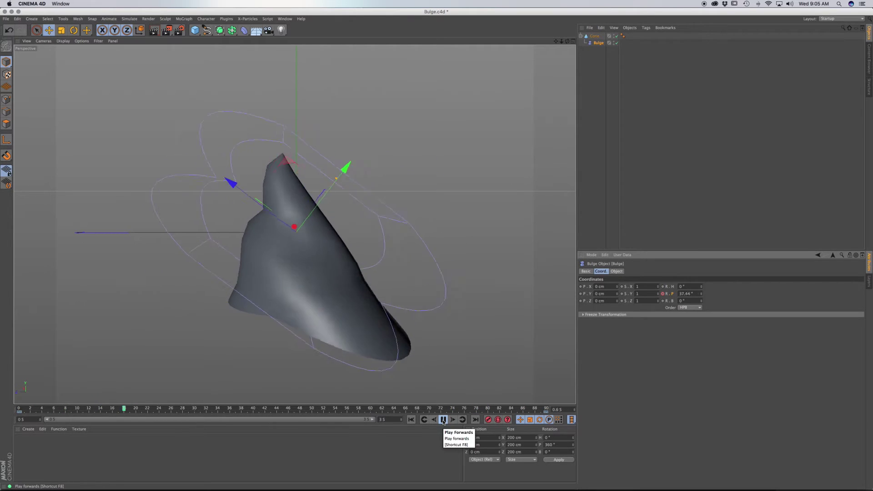
left_click(444, 420)
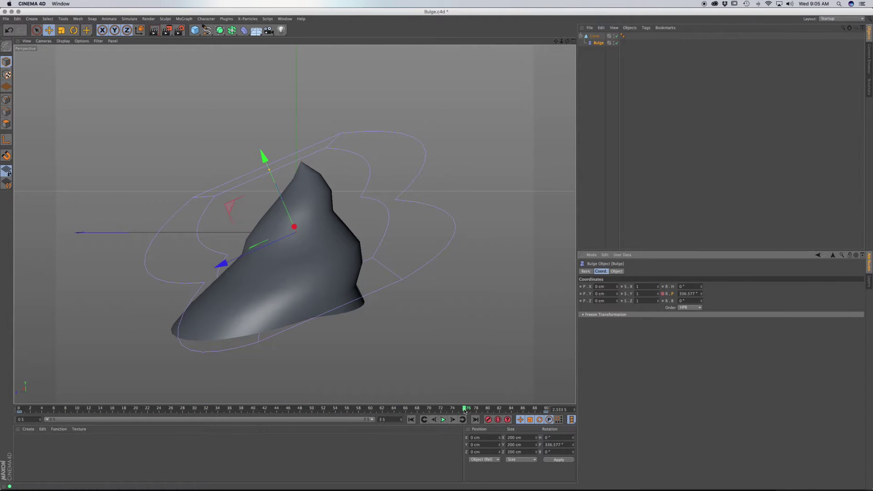
left_click_drag(461, 414, 20, 408)
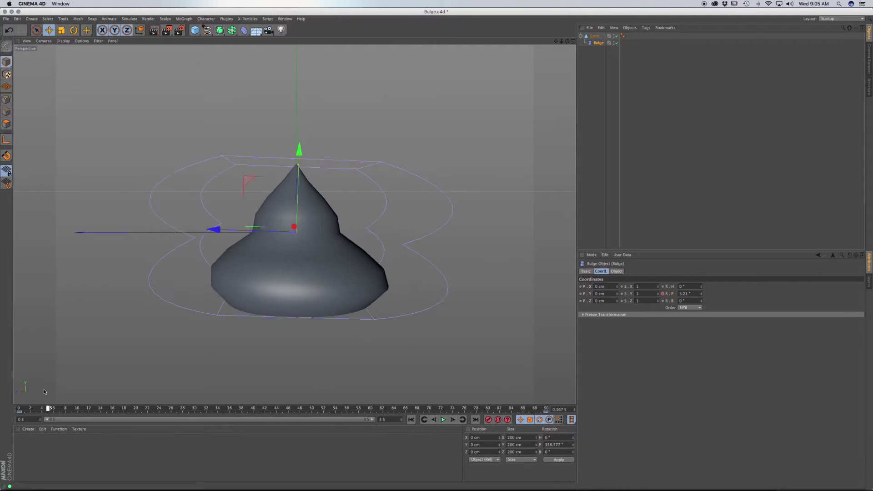
Add a Subdivision Surface, place the cone with its Bulge deformer inside it, and play the smoothed animation.
left_click(219, 30)
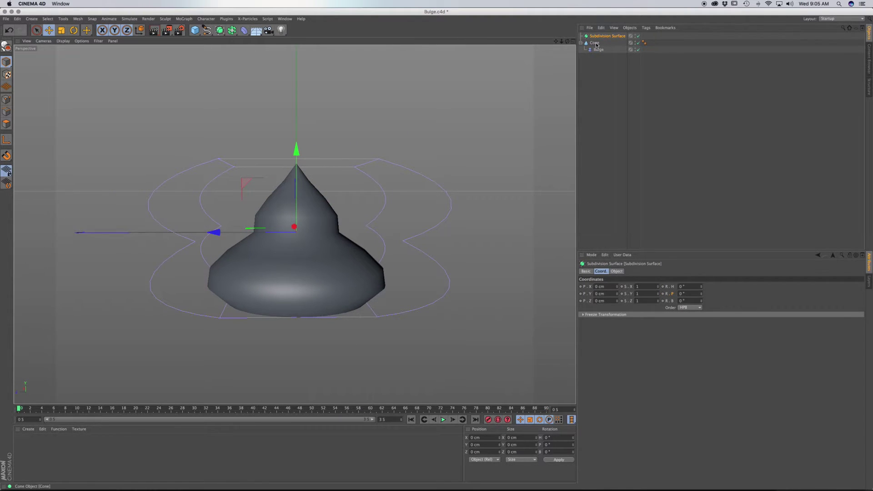
mouse_move(596, 45)
left_mouse_down()
mouse_move(604, 49)
mouse_move(603, 36)
left_mouse_up()
left_click(443, 419)
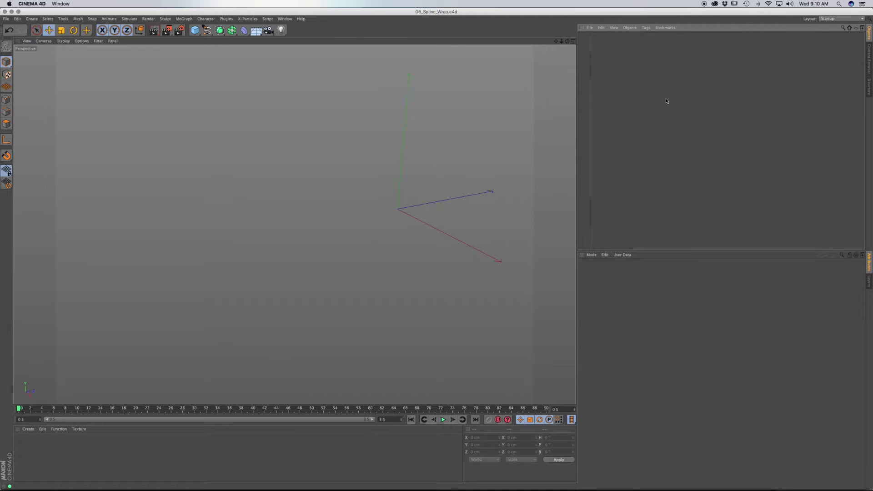
Add a Helix spline to the empty Spline Wrap scene and set its Height to 663 cm.
left_click(208, 32)
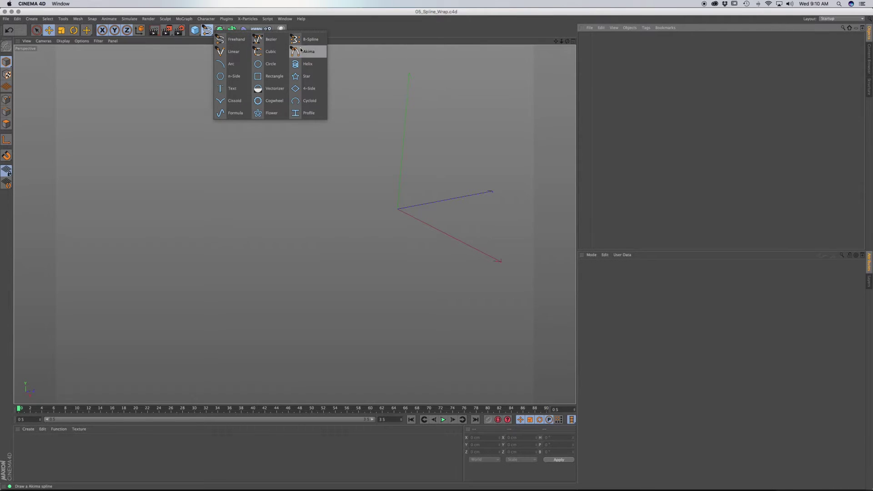
left_click(305, 63)
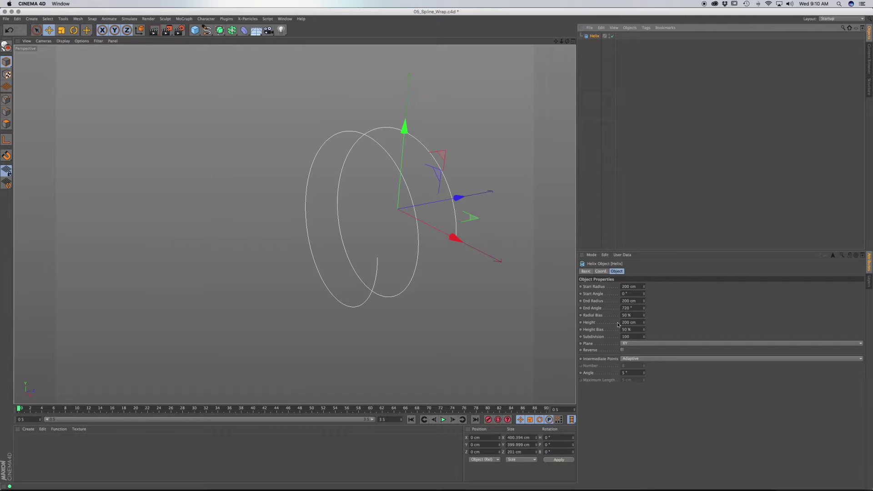
left_click_drag(645, 324, 723, 319)
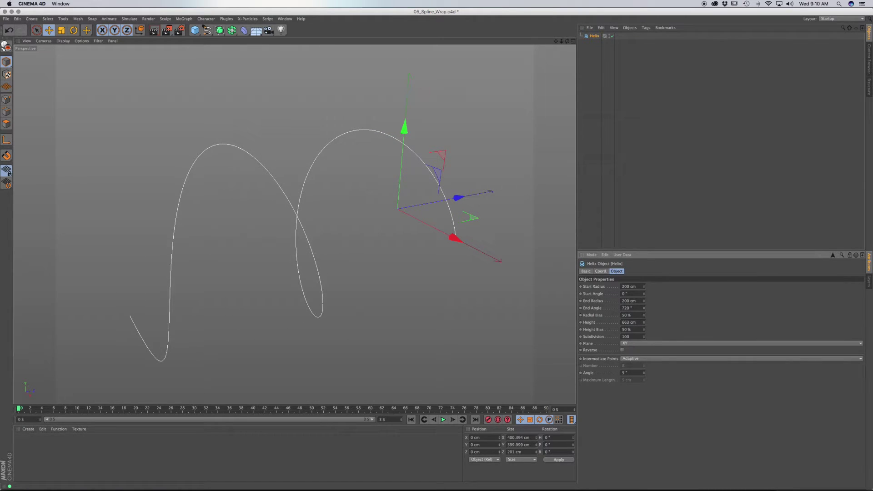
left_click_drag(312, 241, 301, 252, "alt")
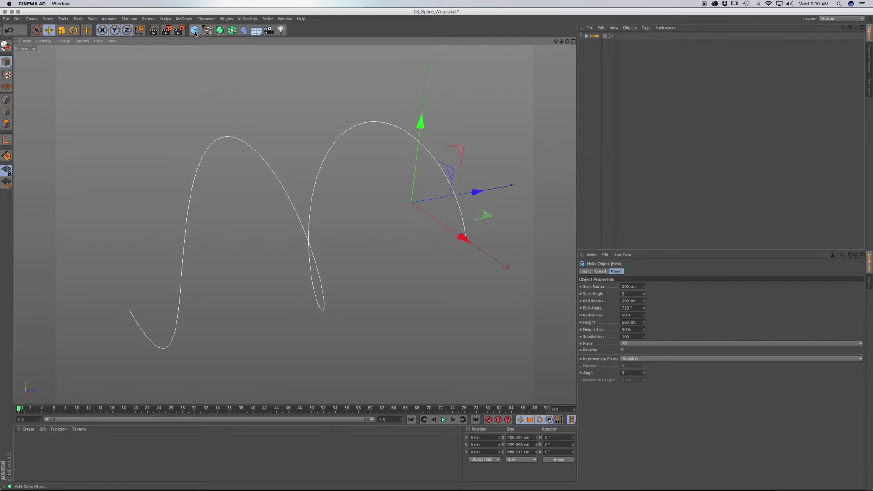
Add a plane and narrow it to a strip about 65 cm high.
left_click_drag(195, 31, 271, 51)
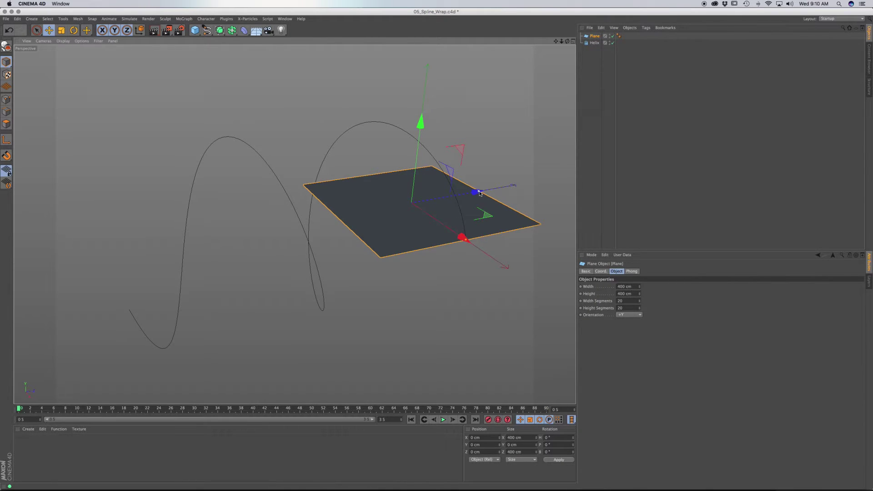
left_click_drag(479, 194, 424, 206)
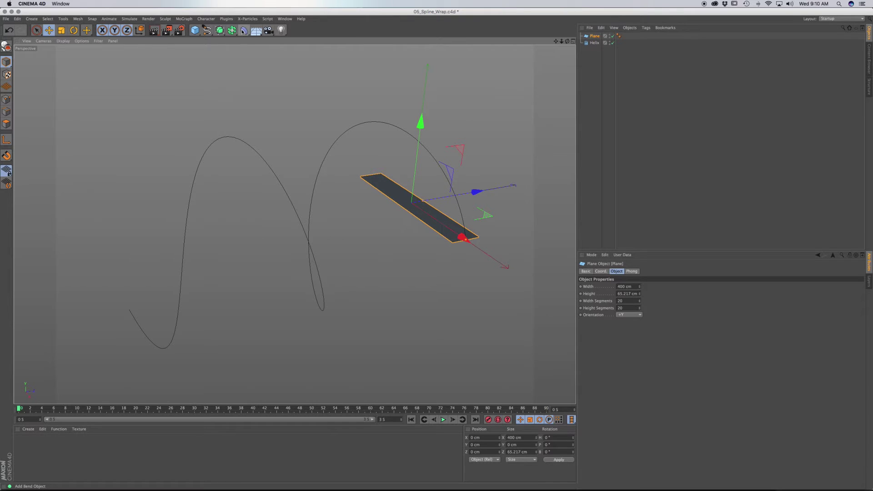
Add a Spline Wrap deformer as a child of the plane and assign the Helix as its Spline.
left_click(243, 31)
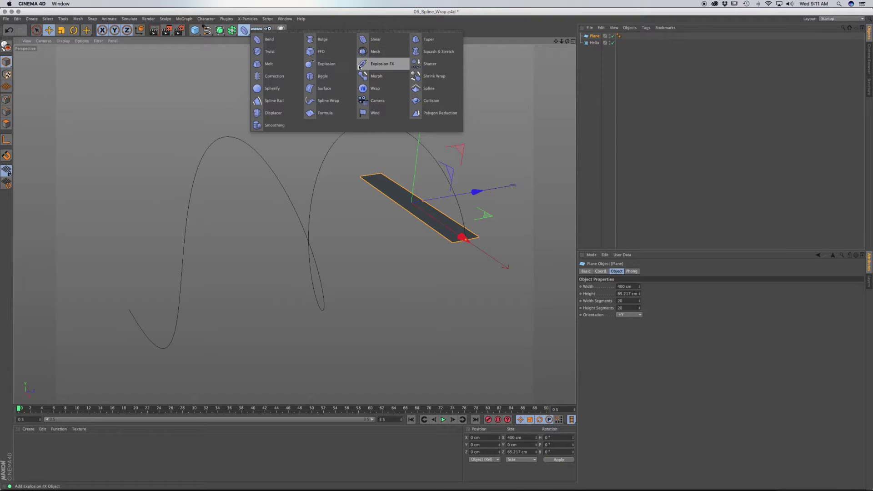
left_click(328, 101)
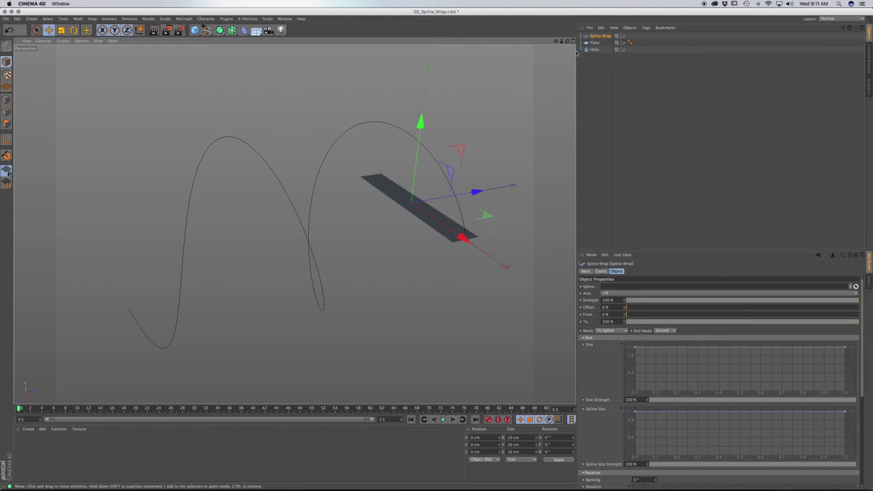
left_click_drag(600, 38, 596, 44)
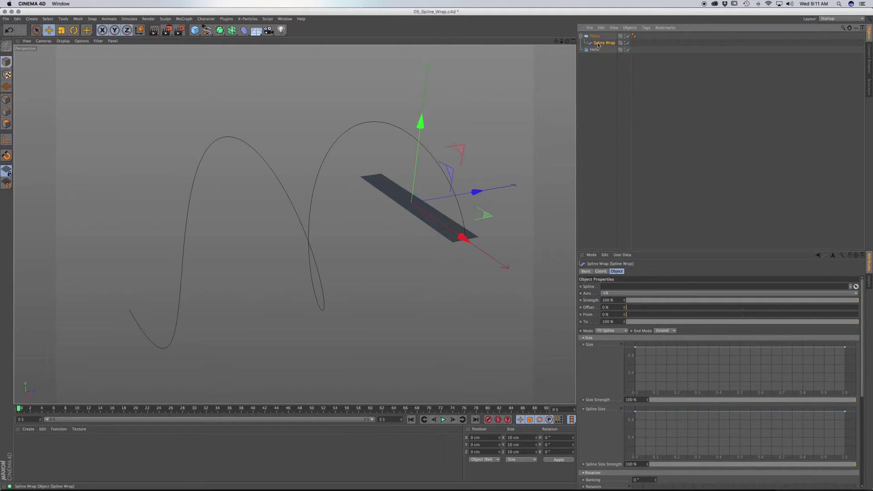
left_click_drag(595, 53, 613, 288)
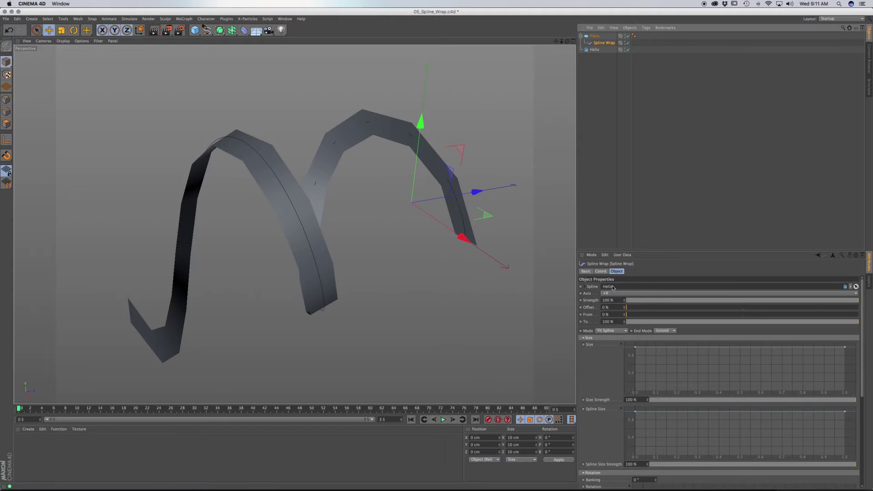
Try shifting the Spline Wrap's Offset to test the plane's travel along the helix, and return it to 0 %.
left_click(208, 31)
left_click_drag(627, 308, 607, 312)
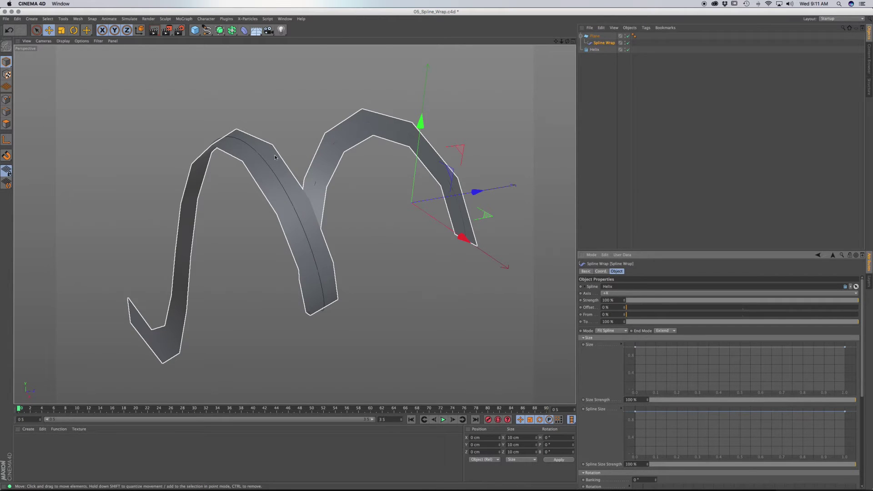
Set the plane's Width Segments and Height Segments to 40, and test the wrap again with the Spline Wrap's Offset.
left_click(595, 37)
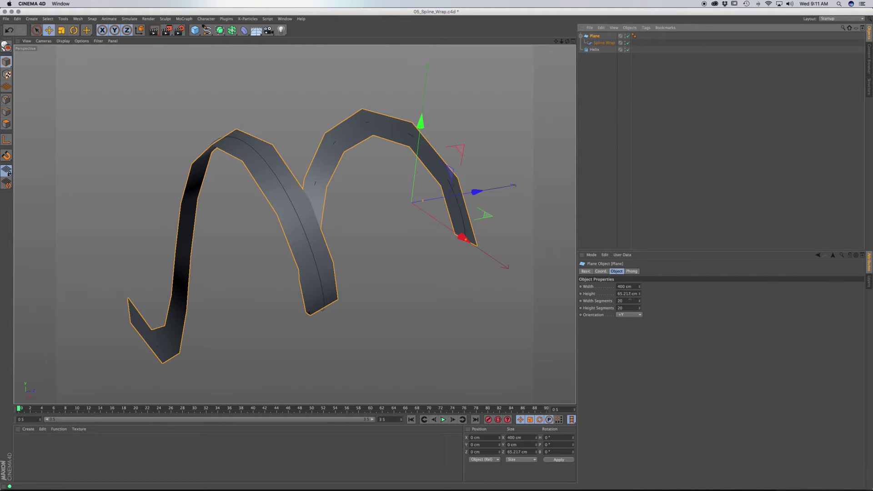
left_click_drag(628, 301, 612, 301)
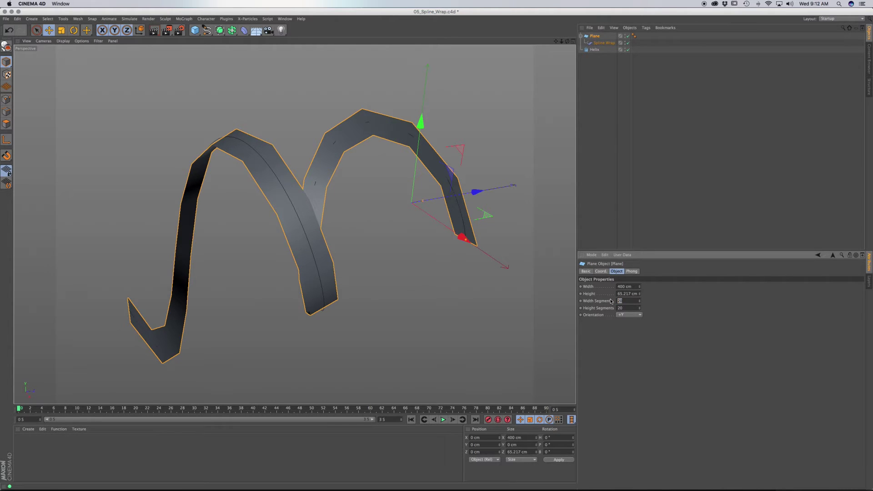
type("40")
key("Tab")
type("4")
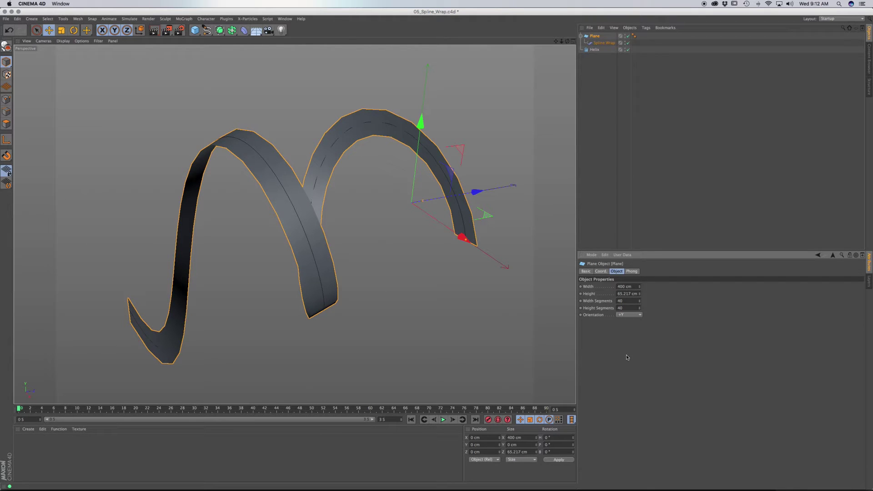
left_click(604, 43)
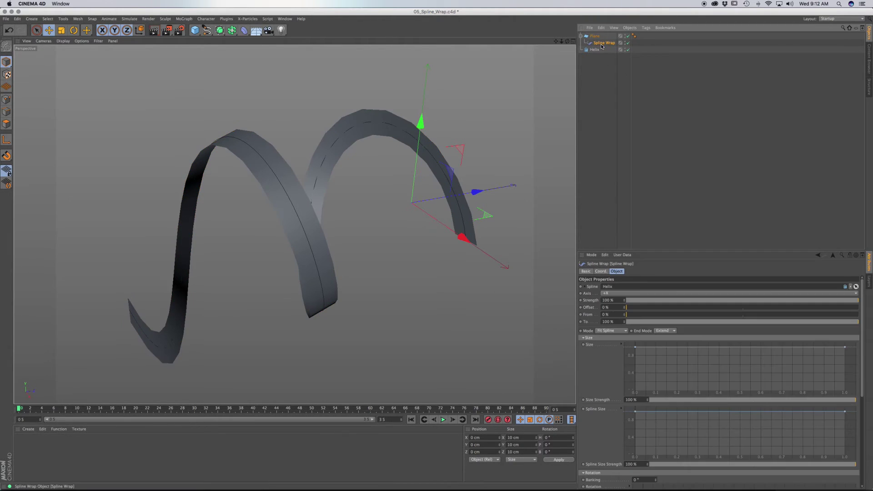
left_click_drag(637, 311, 613, 312)
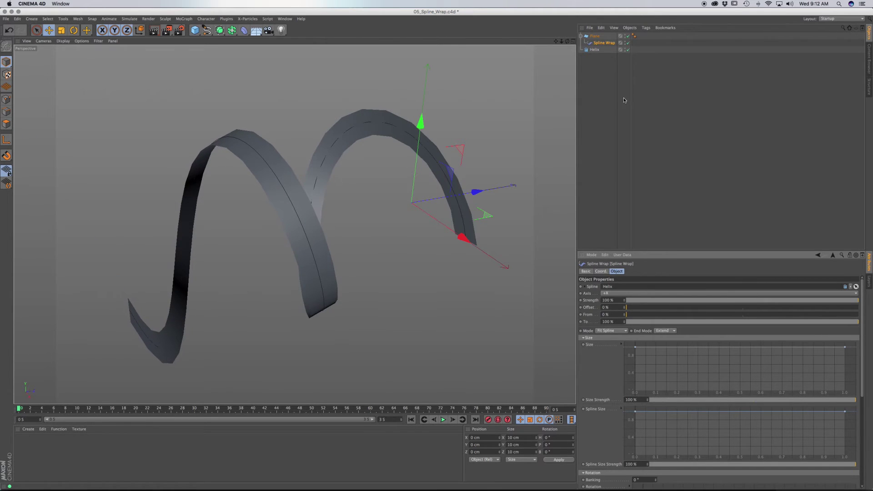
Set the plane's Width Segments to 60 and check the smoother strip by shifting the Spline Wrap's Offset.
left_click(594, 36)
double_click(619, 301)
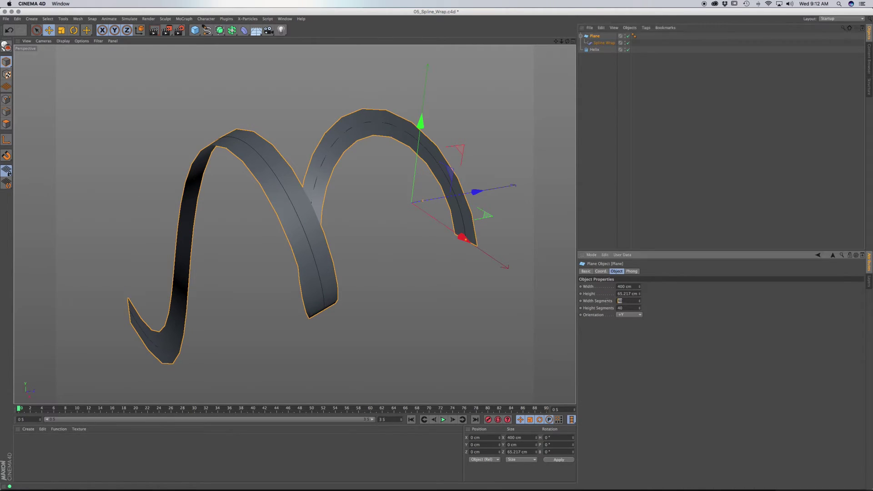
type("60")
key("Tab")
left_click(603, 42)
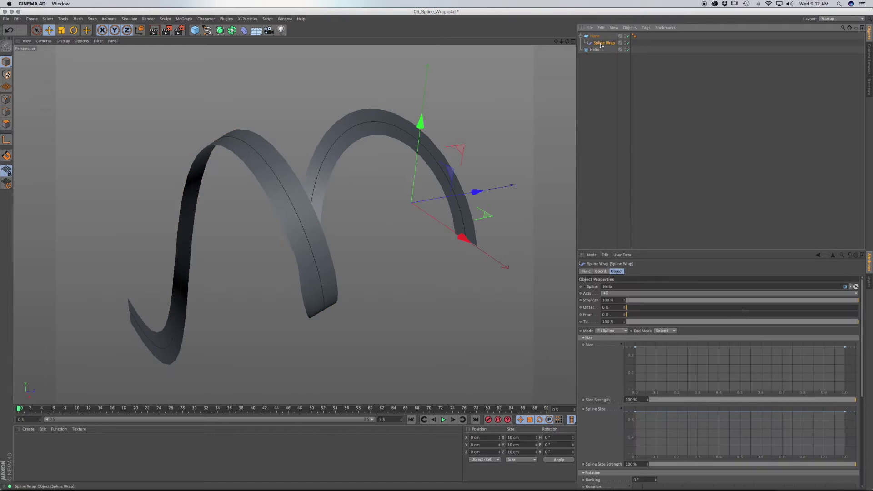
mouse_move(634, 312)
left_mouse_down()
mouse_move(814, 308)
mouse_move(626, 310)
left_mouse_up()
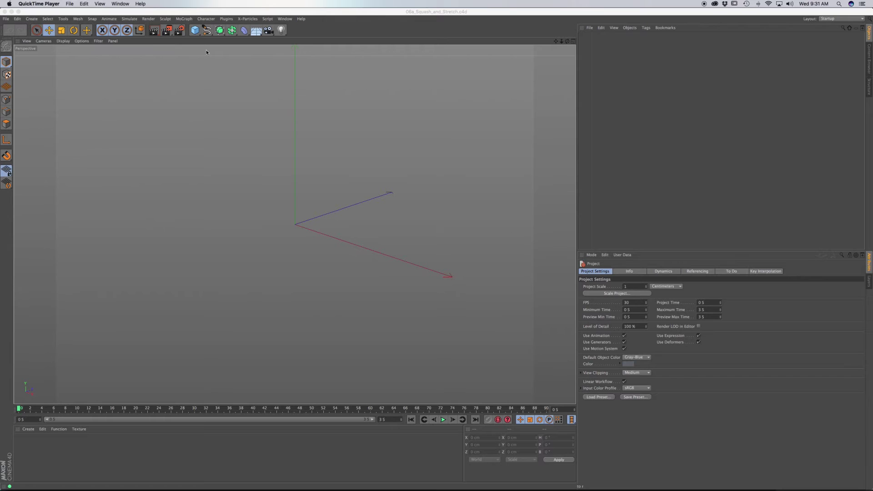
Add a sphere to the empty Squash and Stretch scene and place a Squash & Stretch deformer under it as its child.
left_click(195, 30)
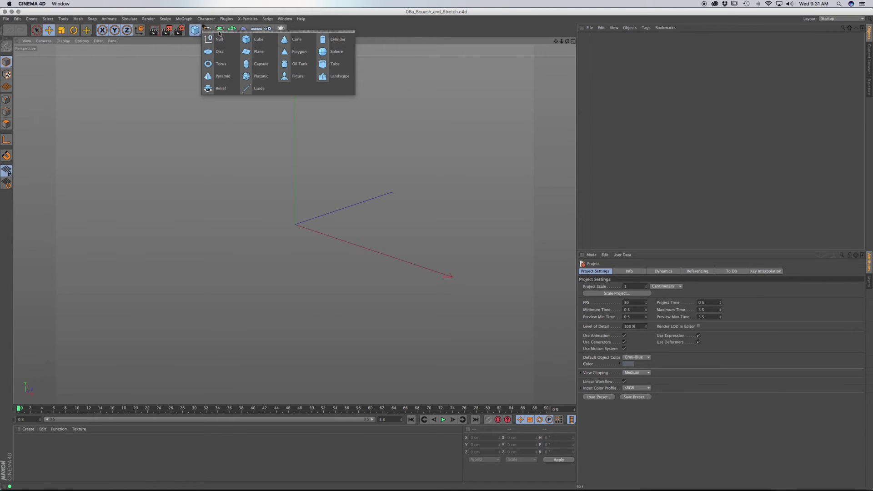
left_click(335, 52)
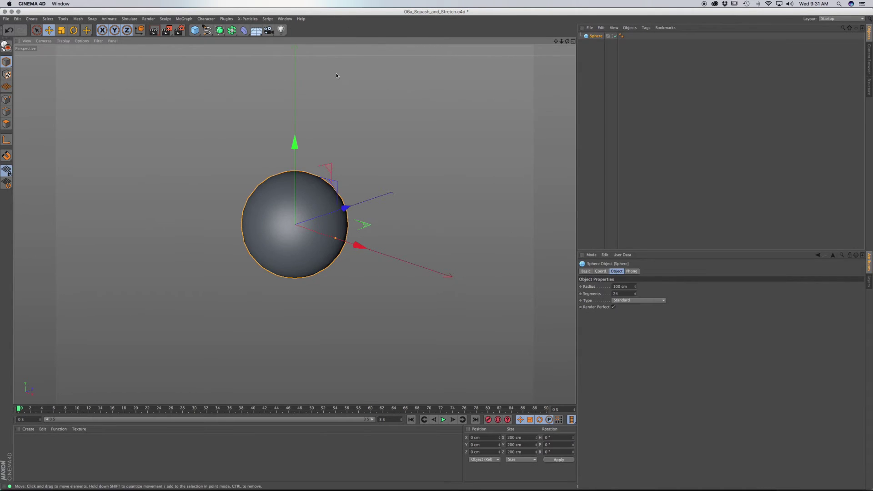
left_click(245, 30)
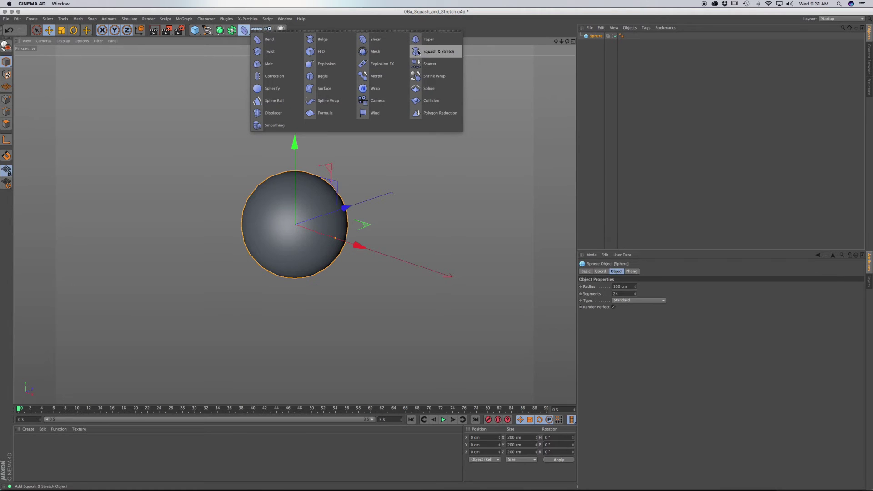
left_click(440, 53)
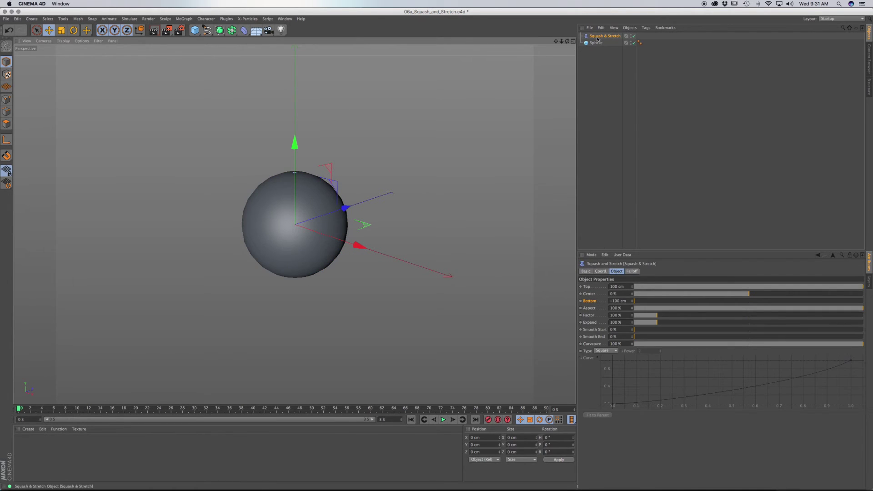
left_click_drag(595, 42, 598, 44)
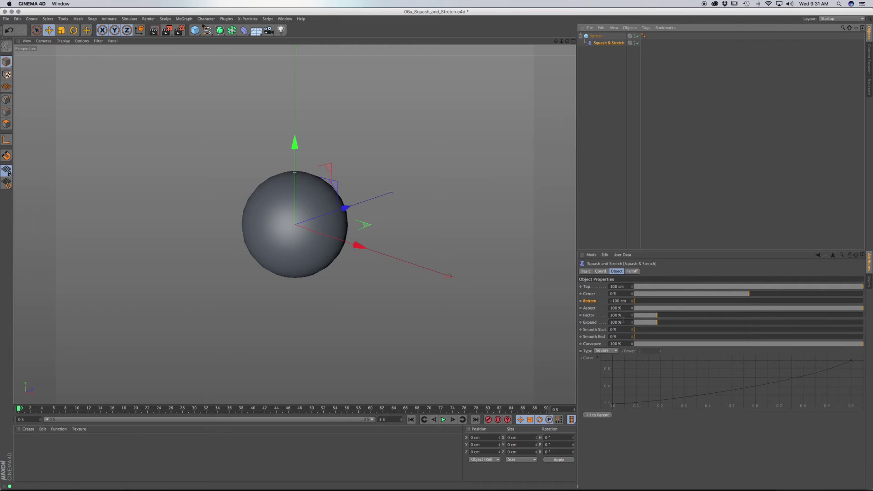
Set the Squash & Stretch deformer's Factor to 205 % and Expand to 134 %, and change its Type to Spline.
mouse_move(664, 317)
left_mouse_down()
mouse_move(682, 317)
mouse_move(665, 325)
left_mouse_up()
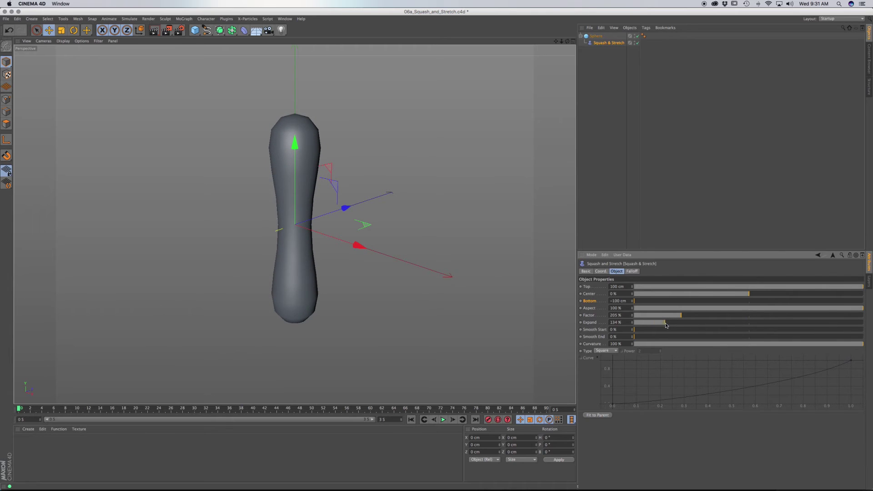
left_click(603, 351)
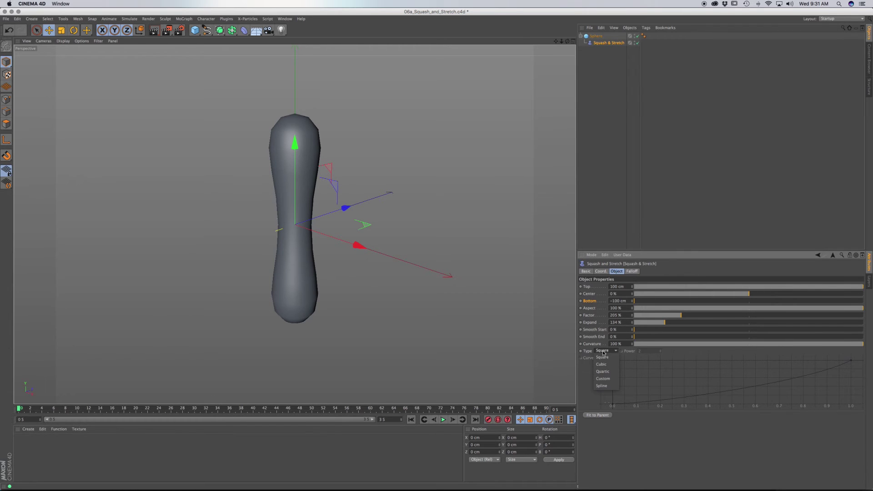
left_click(602, 386)
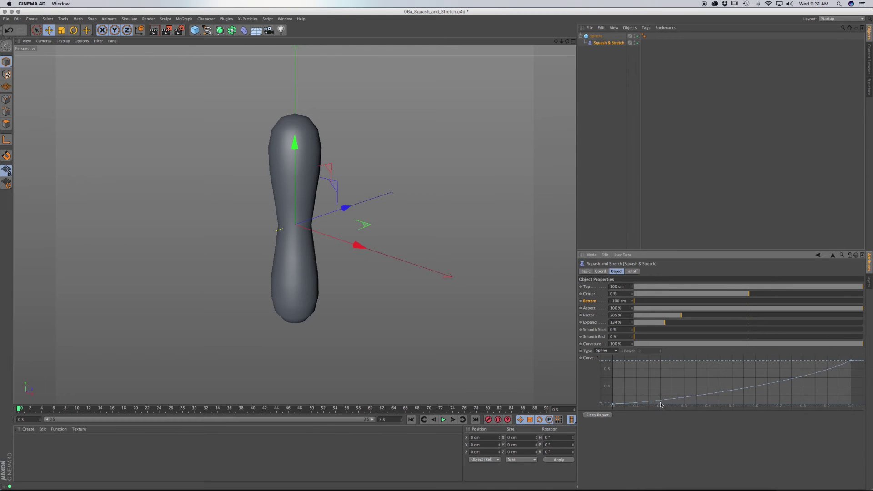
Add two points to the deformer's curve, at about 0.2 and 0.7, and raise them into two humps with a dip between.
left_click(665, 400, "ctrl")
left_click_drag(666, 400, 656, 371)
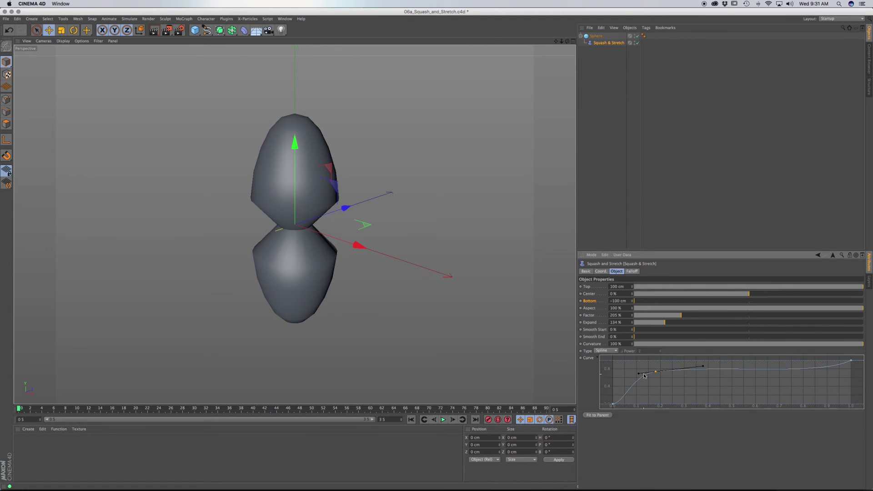
left_click_drag(639, 375, 636, 373)
left_click_drag(703, 373, 694, 393)
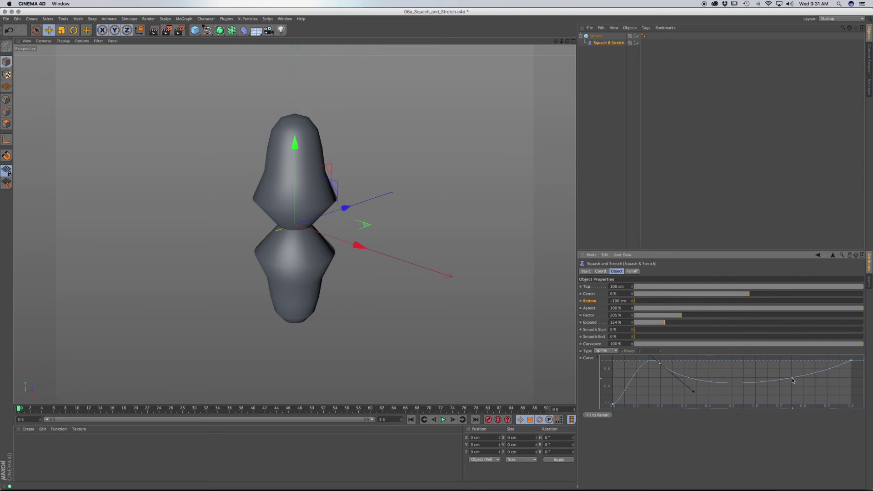
left_click(793, 381, "ctrl")
left_click_drag(793, 380, 770, 390)
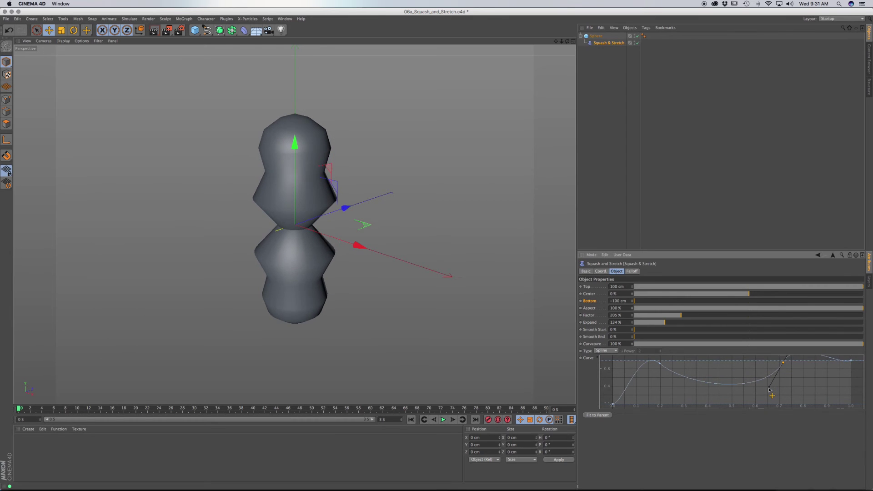
Refine the curve by moving its two inner points closer together, to about 0.28 and 0.62, and deepening the dip between them.
mouse_move(662, 366)
left_mouse_down()
mouse_move(689, 384)
mouse_move(687, 395)
mouse_move(673, 366)
left_mouse_up()
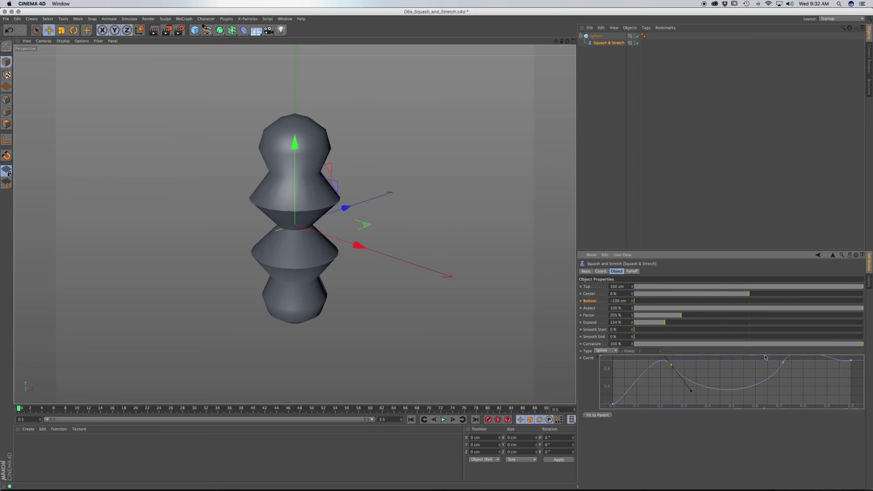
left_click_drag(783, 363, 762, 400)
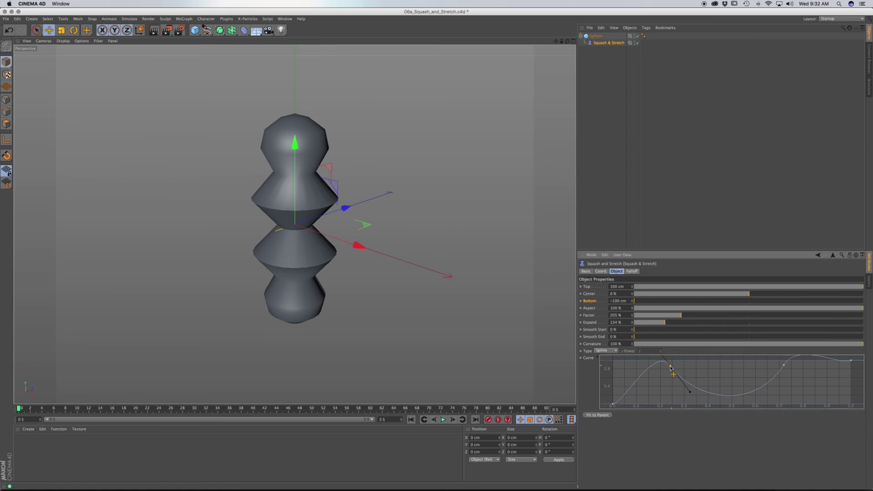
left_click_drag(672, 365, 692, 389)
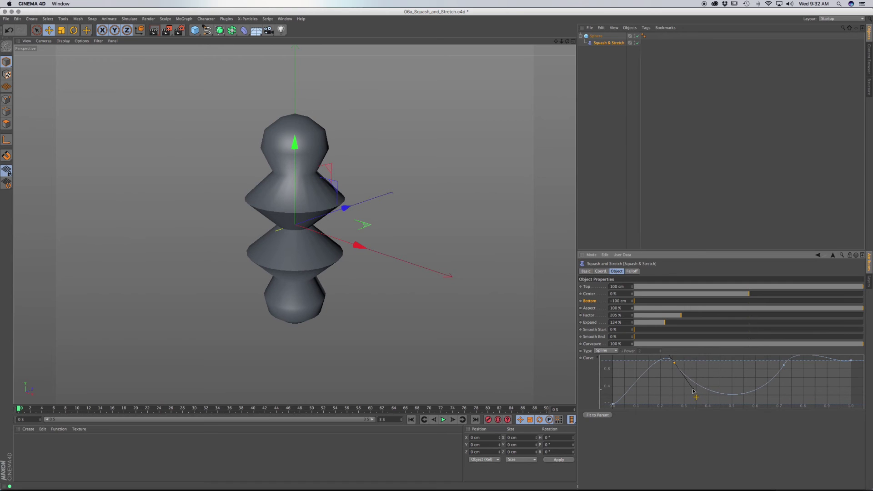
left_click_drag(784, 366, 762, 366)
left_click_drag(677, 367, 679, 364)
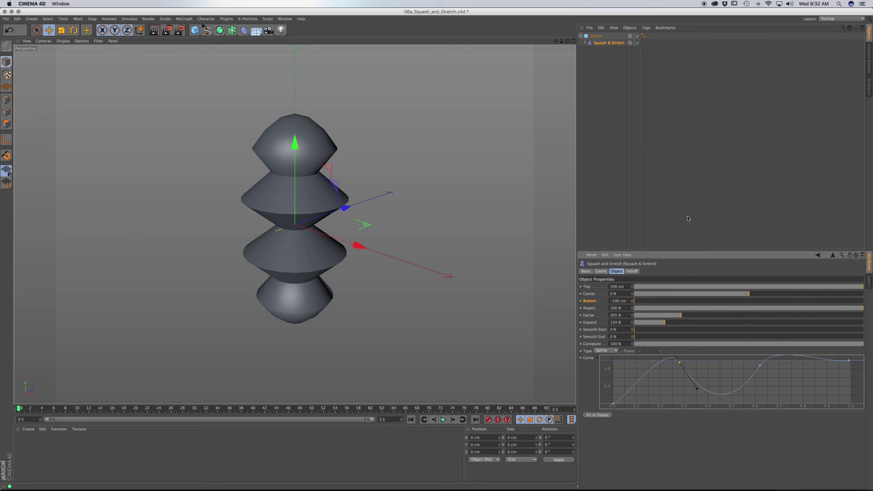
Add a Subdivision Surface and make the sphere its child to smooth the deformed shape.
left_click(596, 36)
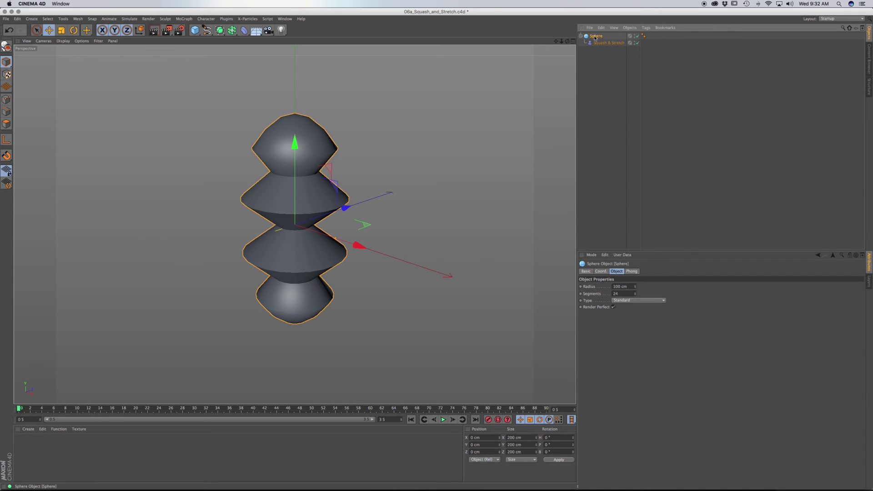
left_click(220, 30)
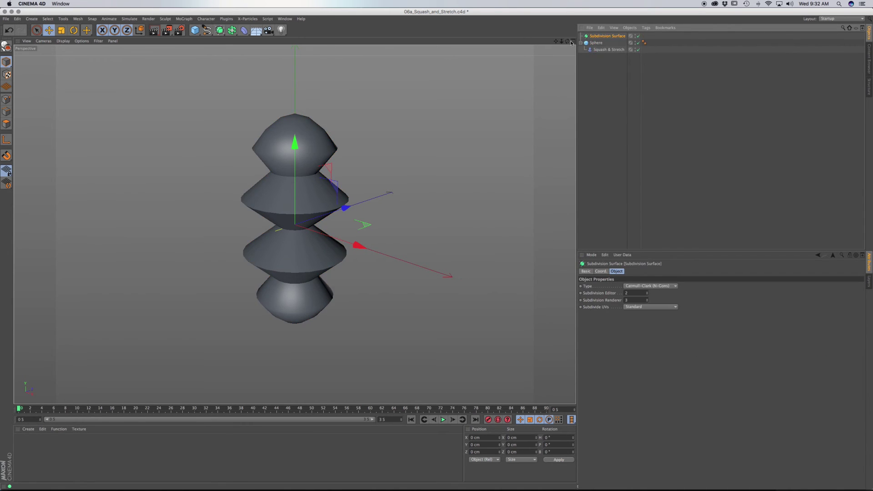
left_click_drag(596, 44, 600, 38)
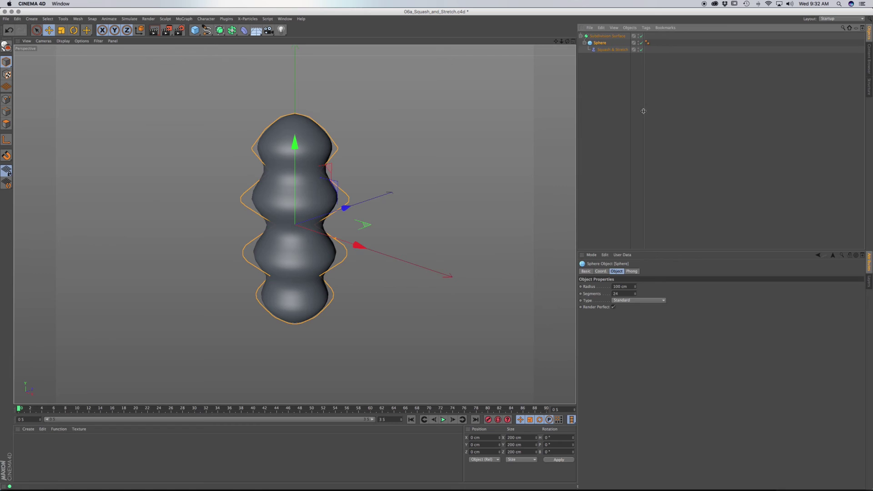
Keyframe the Squash & Stretch deformer's Bottom at -100 cm on frame 0 and at -59 cm on frame 47.
left_click(610, 50)
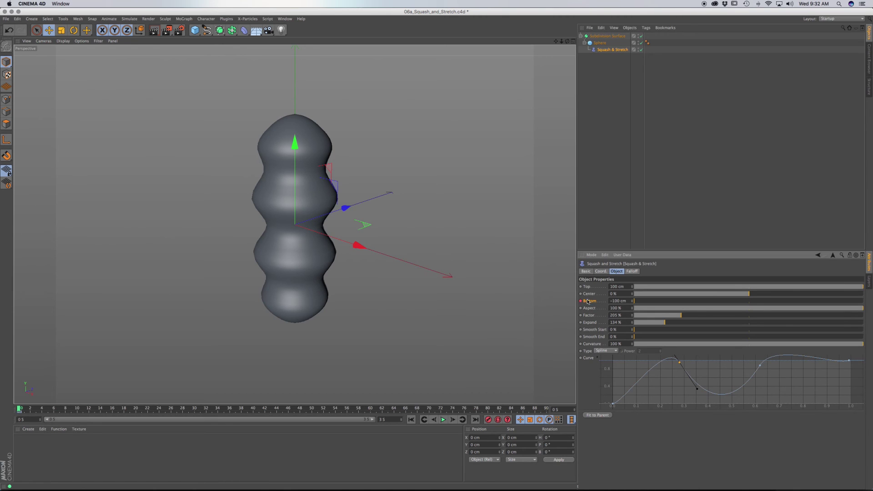
left_click(25, 409)
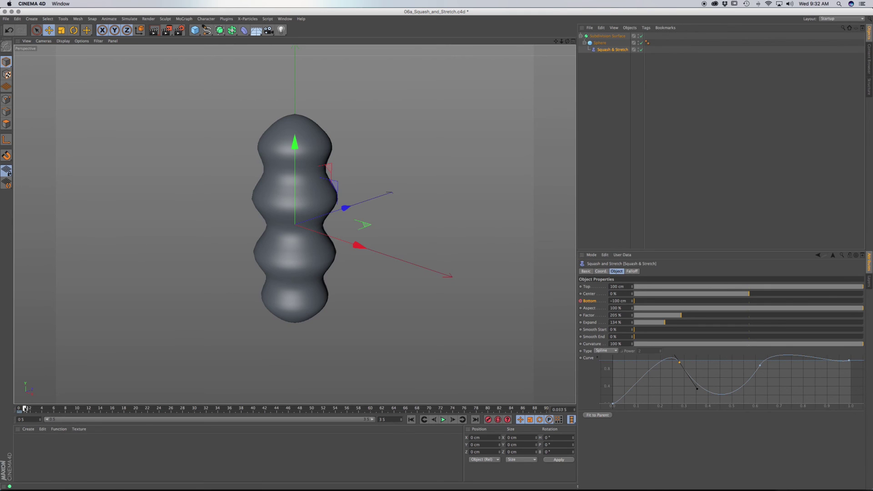
left_click_drag(25, 409, 295, 409)
left_click_drag(639, 301, 727, 302)
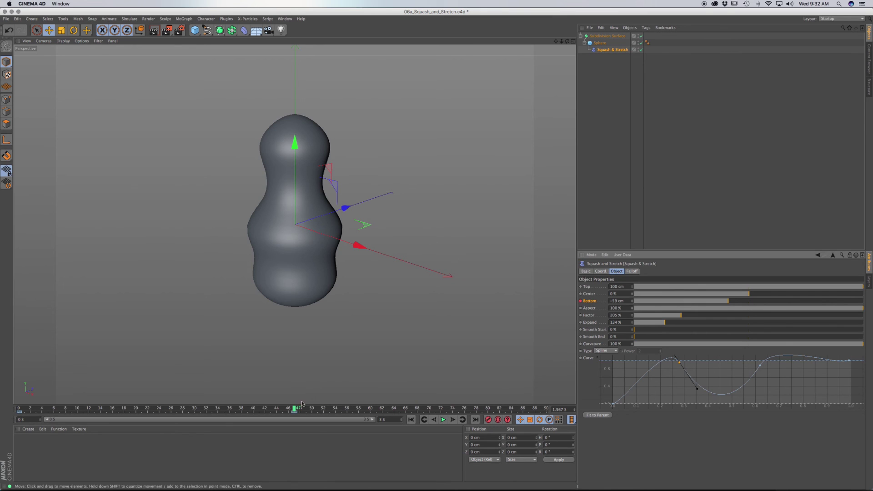
Copy the Bottom key from frame 0 to frame 90 and play the animation from the start.
left_click(19, 409)
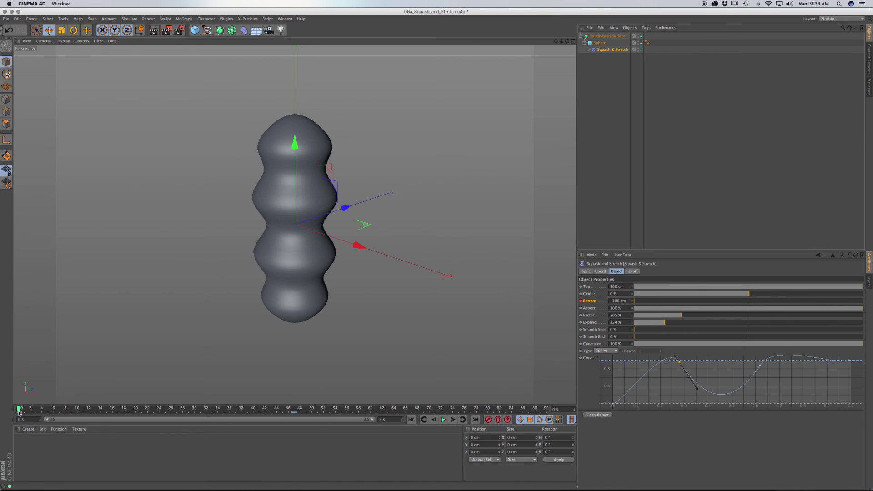
left_click(20, 412)
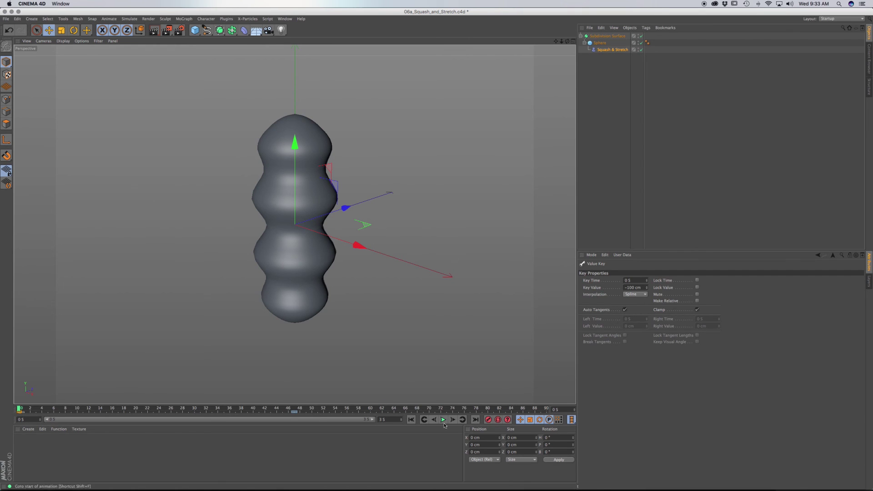
left_click(476, 420)
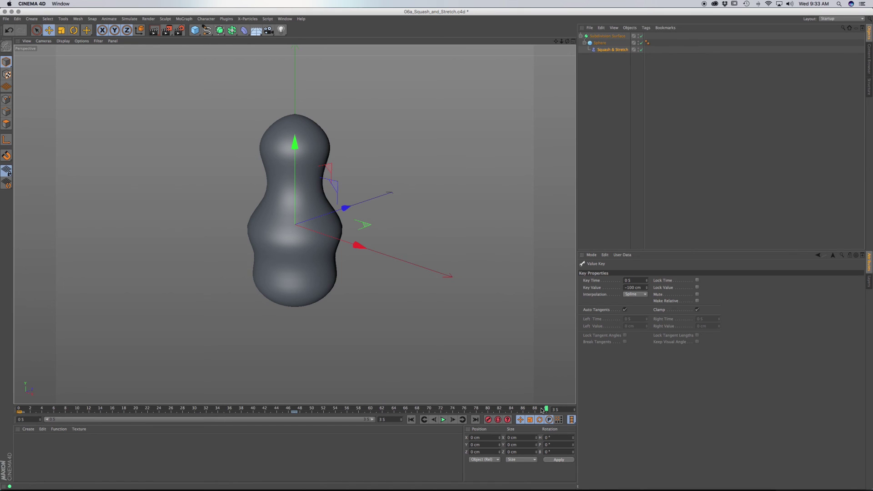
left_click_drag(542, 410, 19, 409)
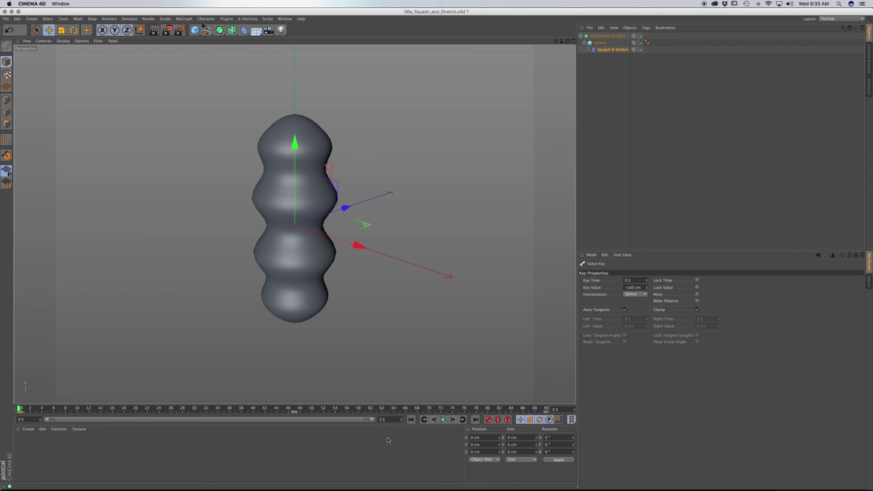
left_click(444, 419)
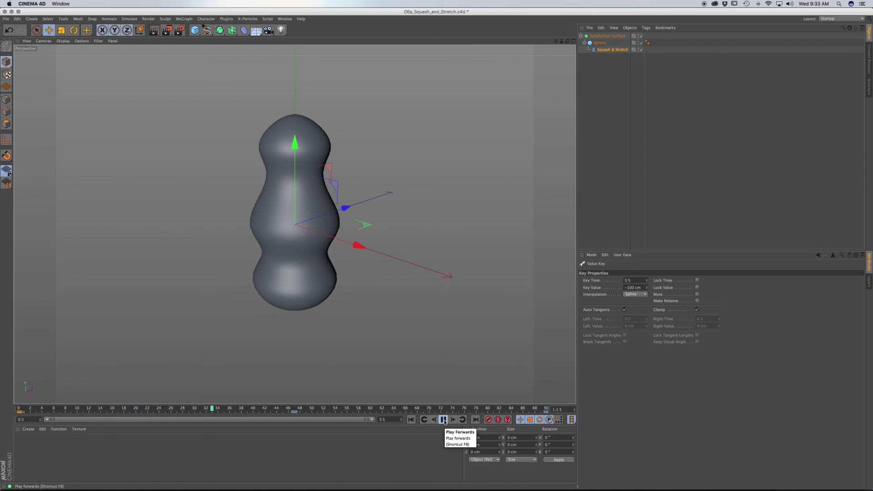